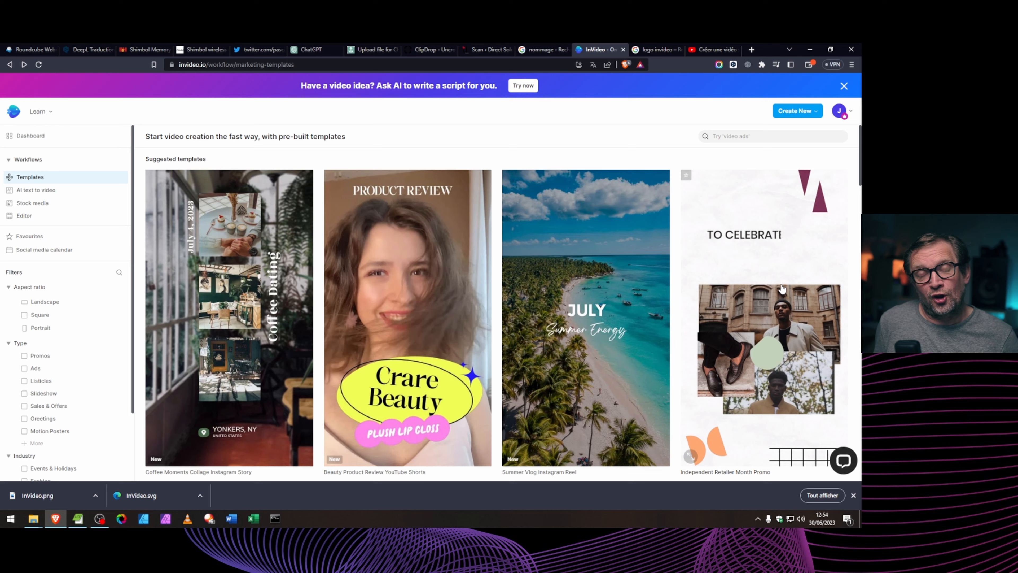
# Step: Browse the suggested marketing templates and preview the Wedding Love Quote Instagram Story in landscape and square formats
pyautogui.scroll(-4, 419, 250)
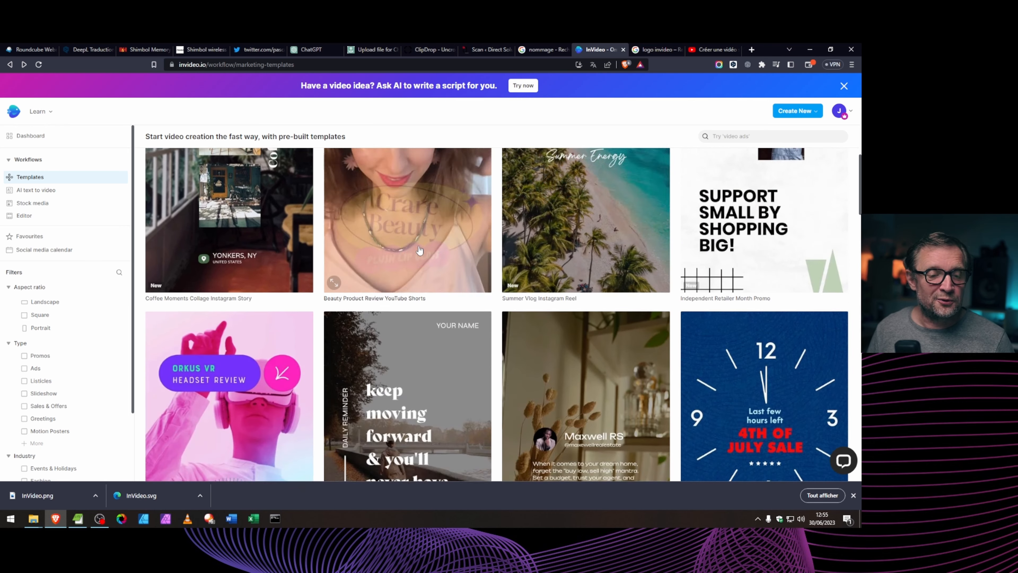
pyautogui.scroll(-5, 419, 250)
pyautogui.scroll(-3, 426, 321)
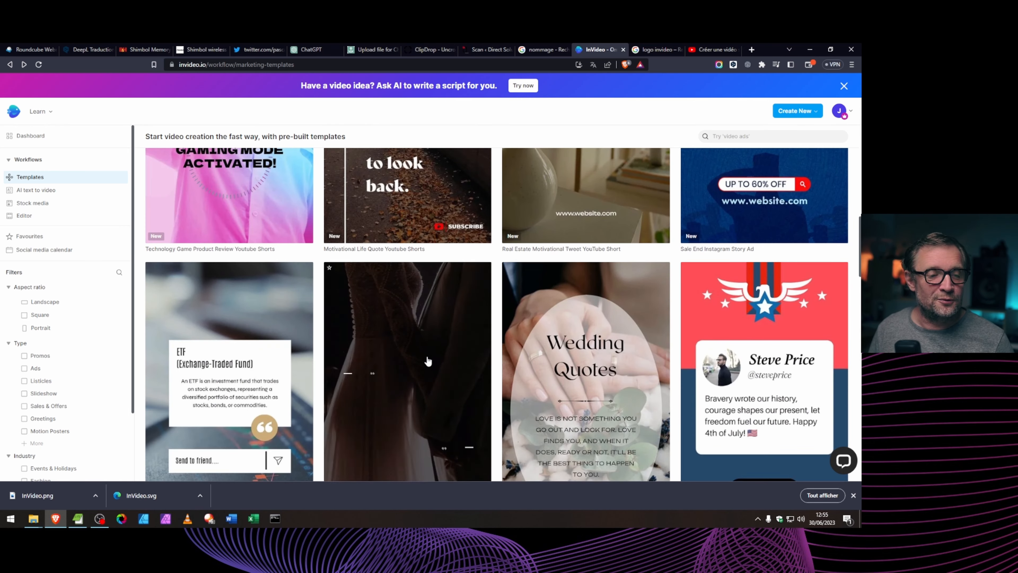
pyautogui.scroll(-3, 555, 323)
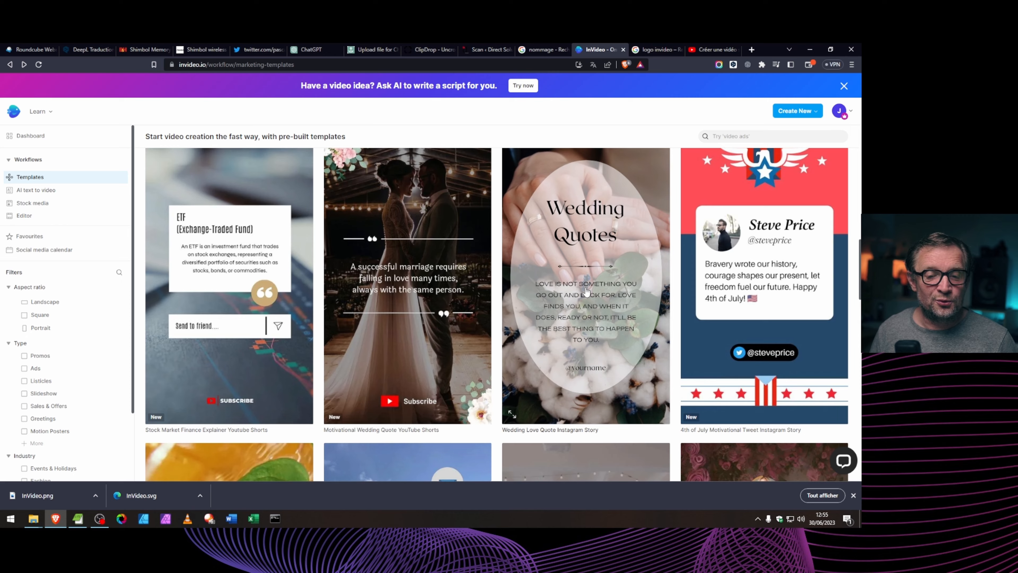
pyautogui.scroll(-1, 586, 289)
pyautogui.click(577, 256)
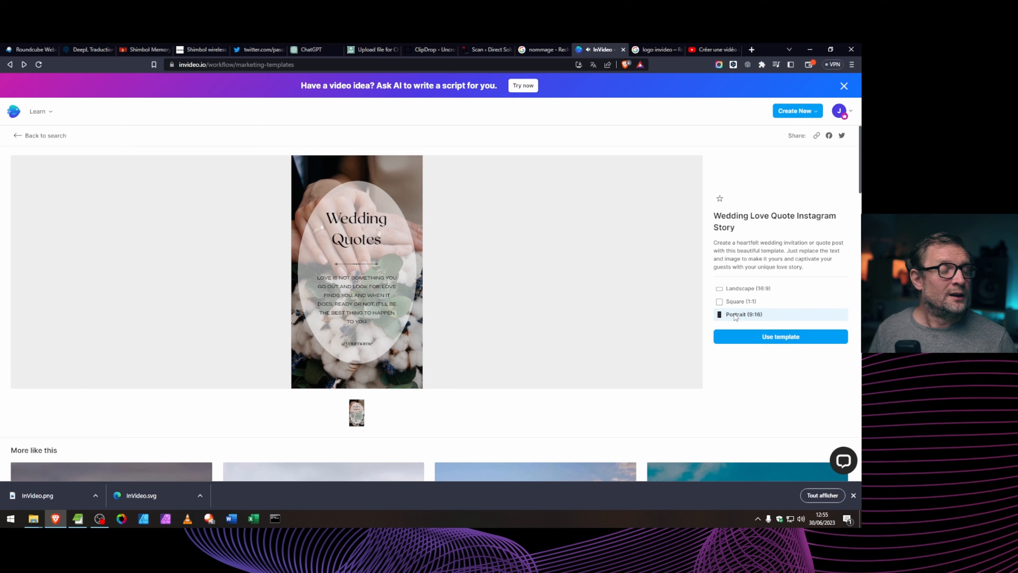
pyautogui.click(746, 288)
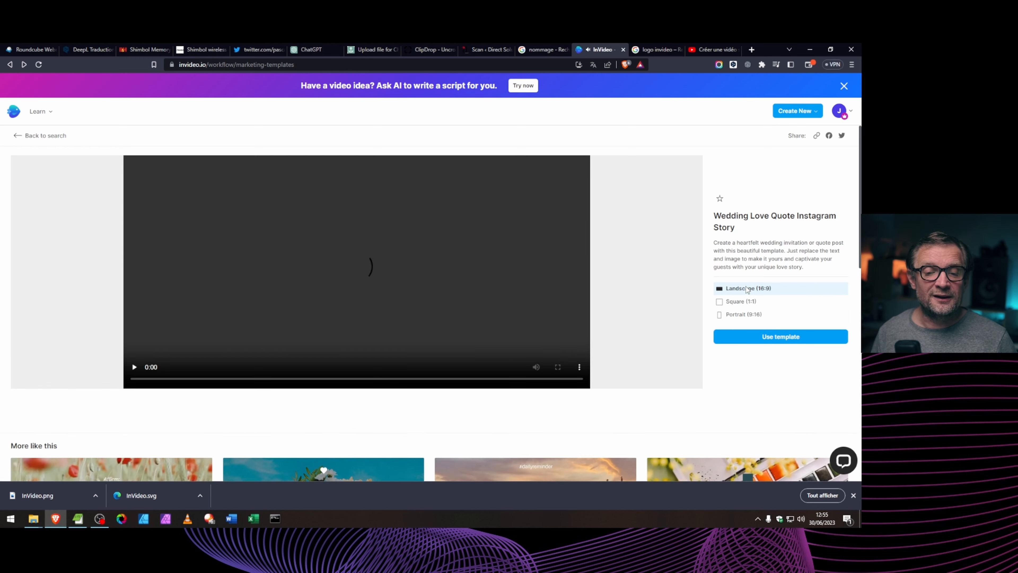
pyautogui.click(741, 301)
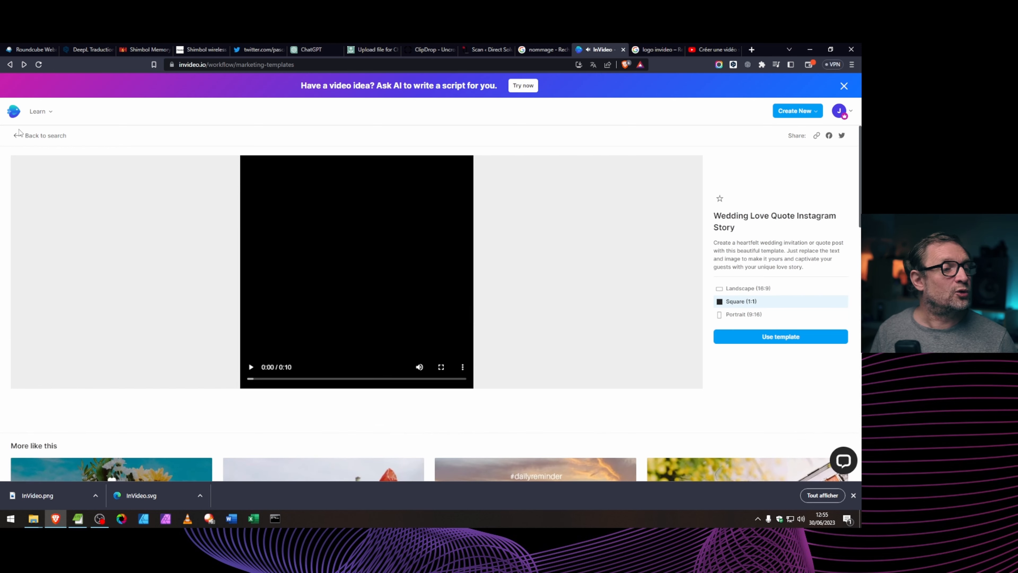
pyautogui.click(41, 135)
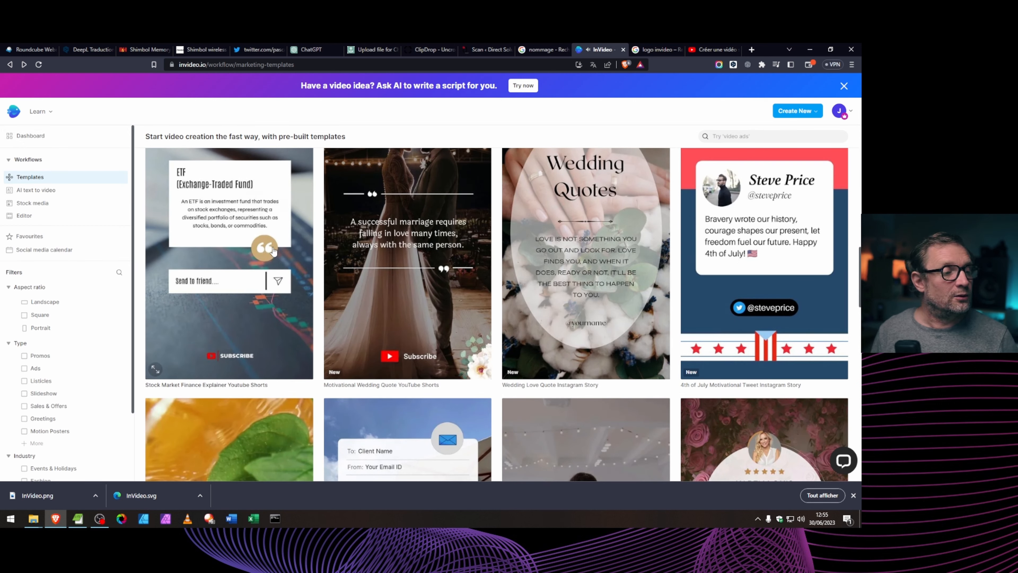
pyautogui.moveTo(376, 252)
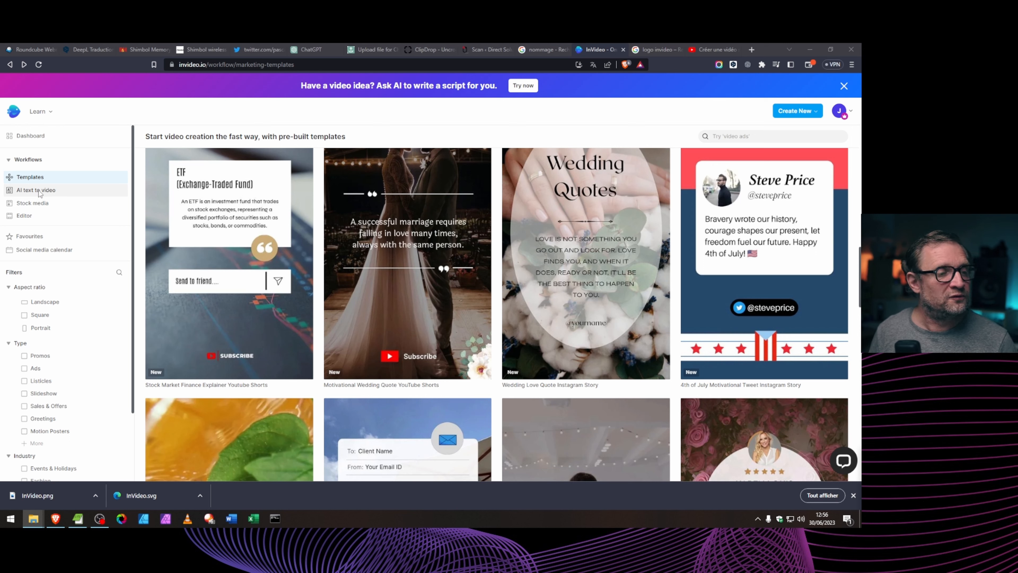
# Step: Start a new AI text to video project and browse its suggested templates
pyautogui.click(815, 113)
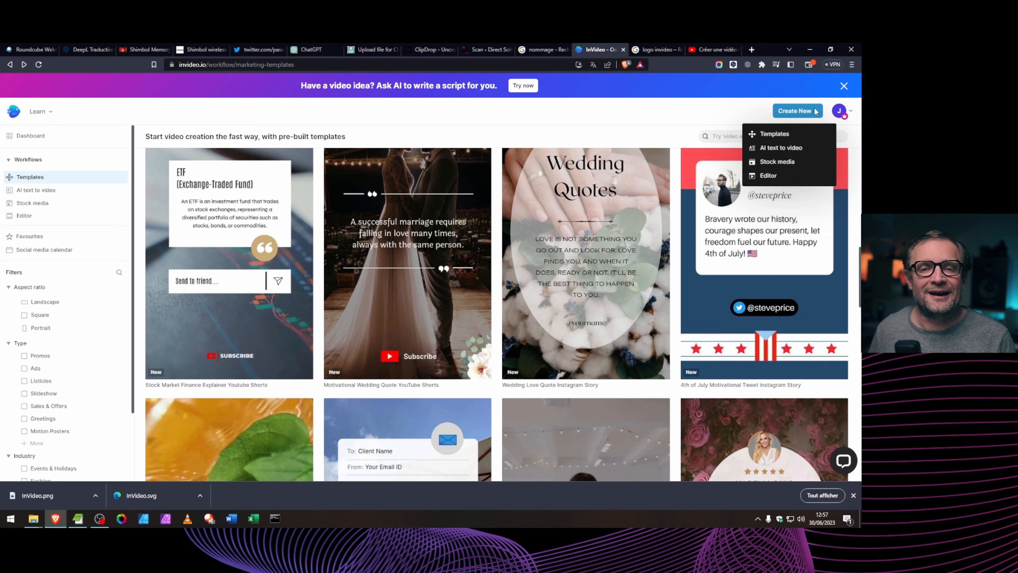
pyautogui.click(780, 148)
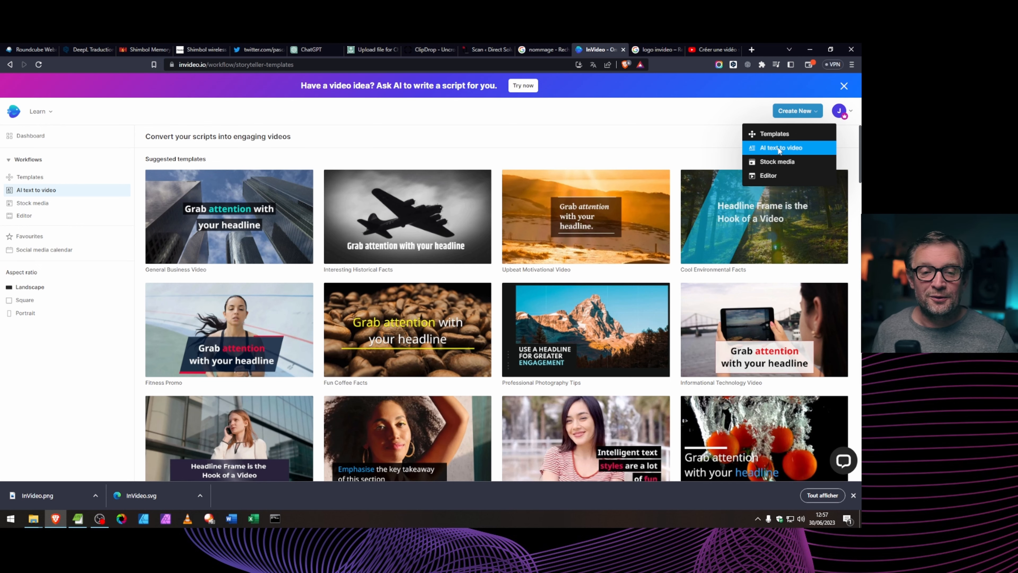
pyautogui.scroll(-6, 498, 288)
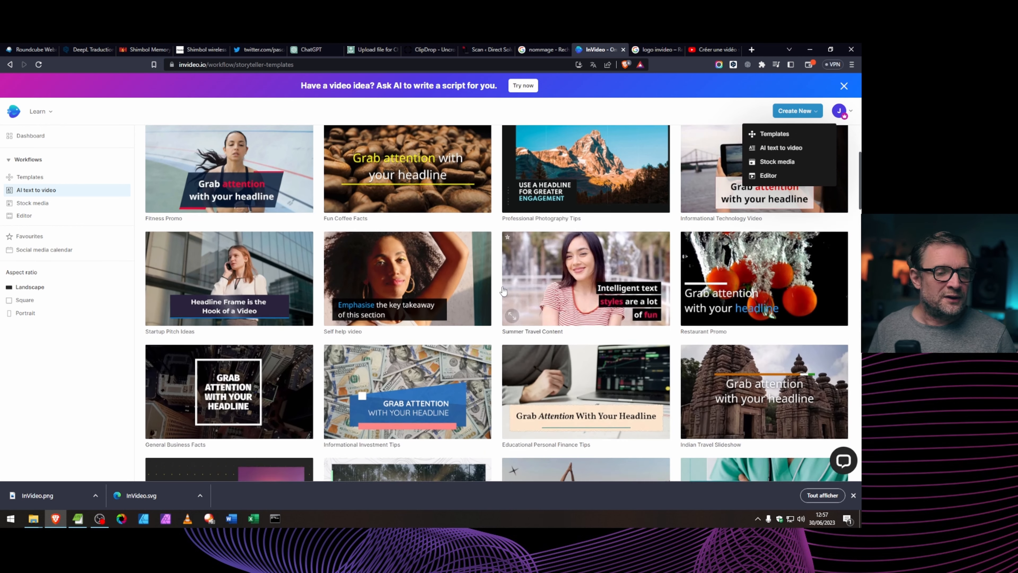
pyautogui.scroll(-10, 498, 287)
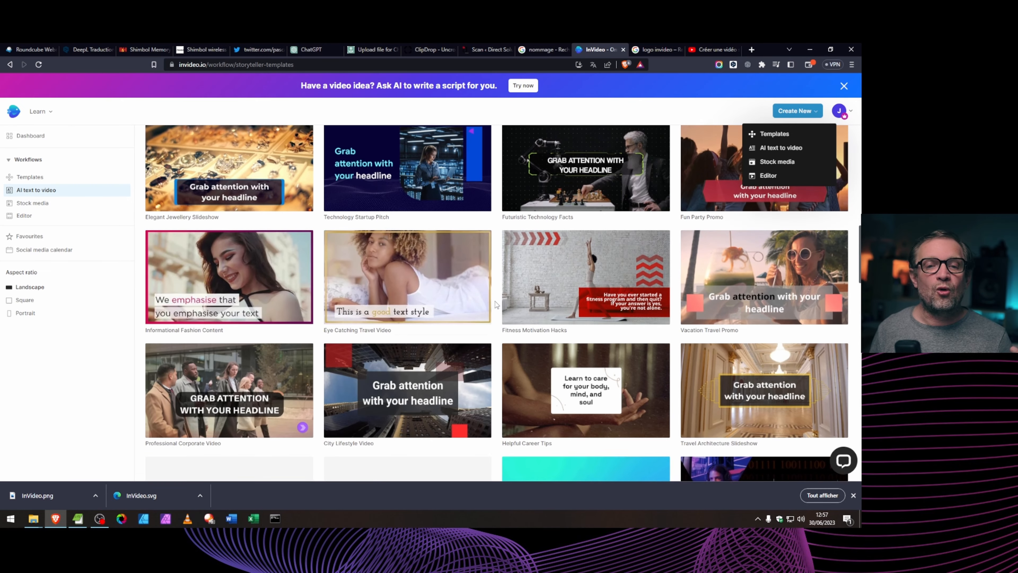
pyautogui.scroll(-8, 495, 305)
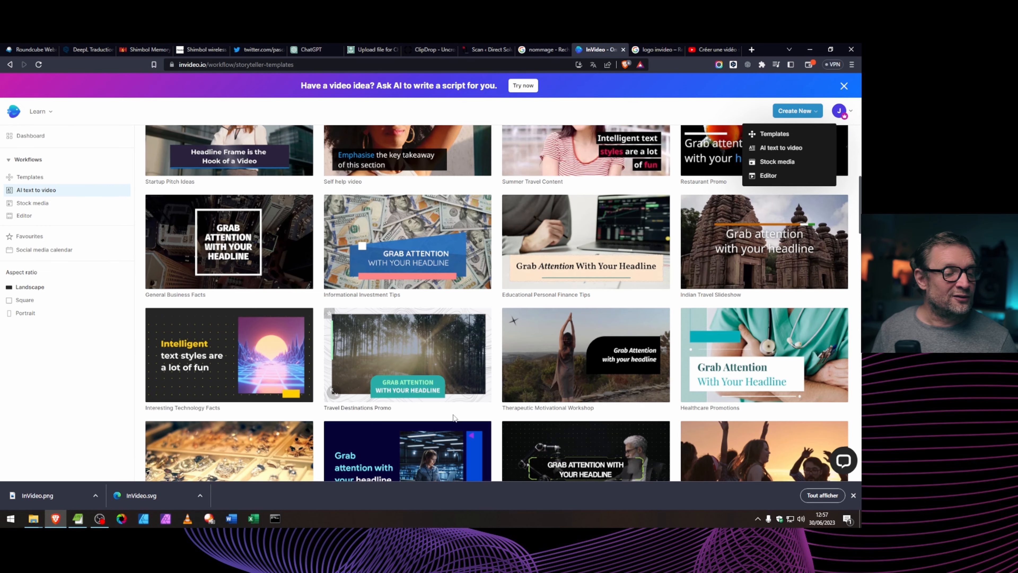
# Step: Preview the Interesting Technology Facts template and use it in landscape 16:9 format
pyautogui.click(237, 354)
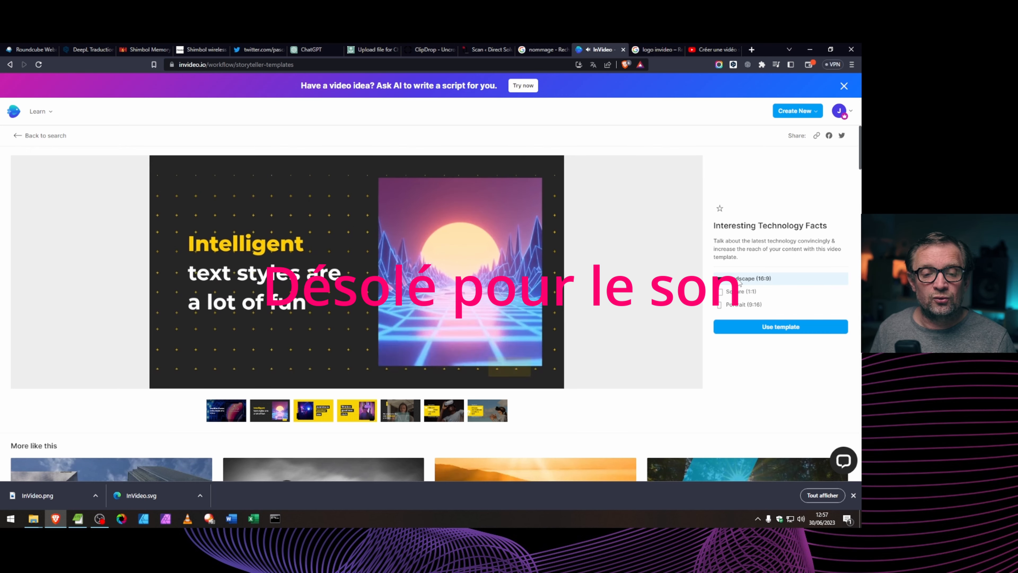
pyautogui.click(739, 306)
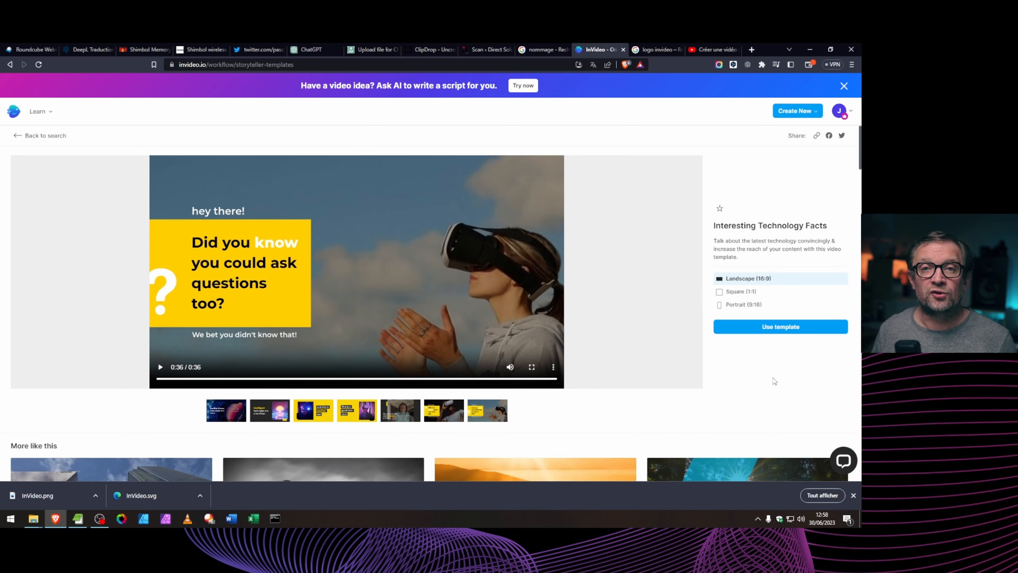
pyautogui.click(780, 328)
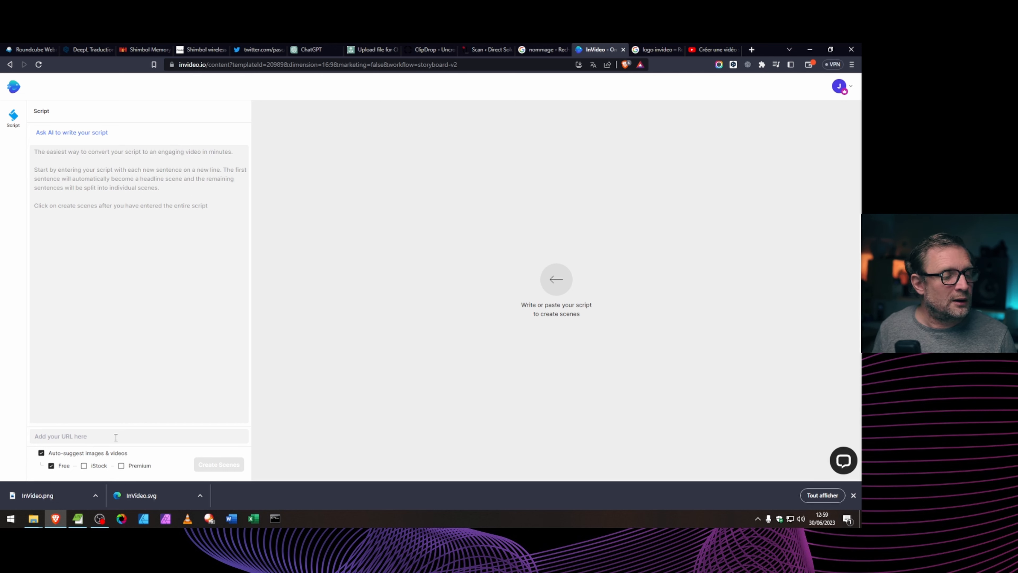
# Step: Restrict the auto-suggested images and videos to Premium media only, excluding Free and iStock
pyautogui.click(106, 434)
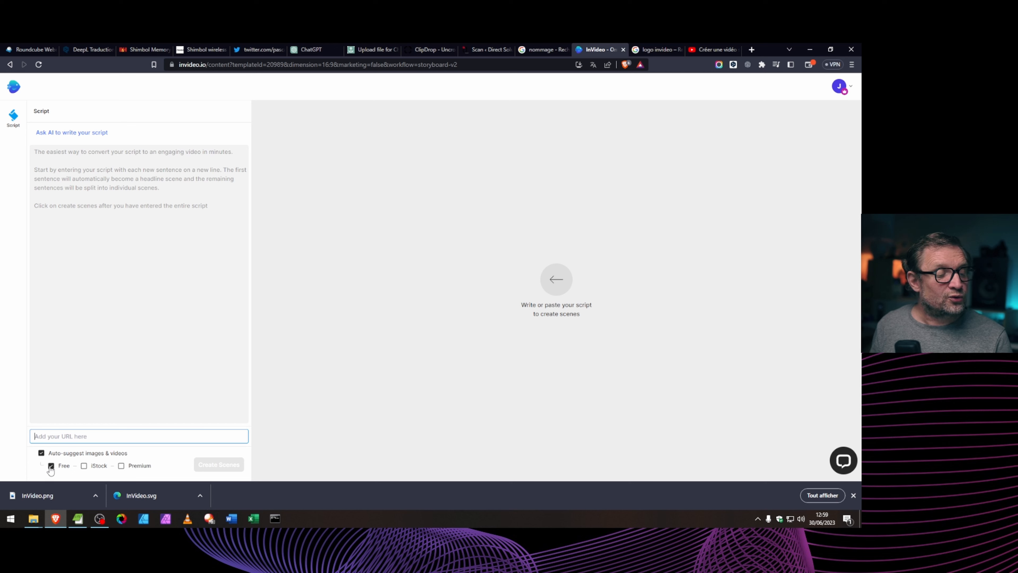
pyautogui.click(83, 466)
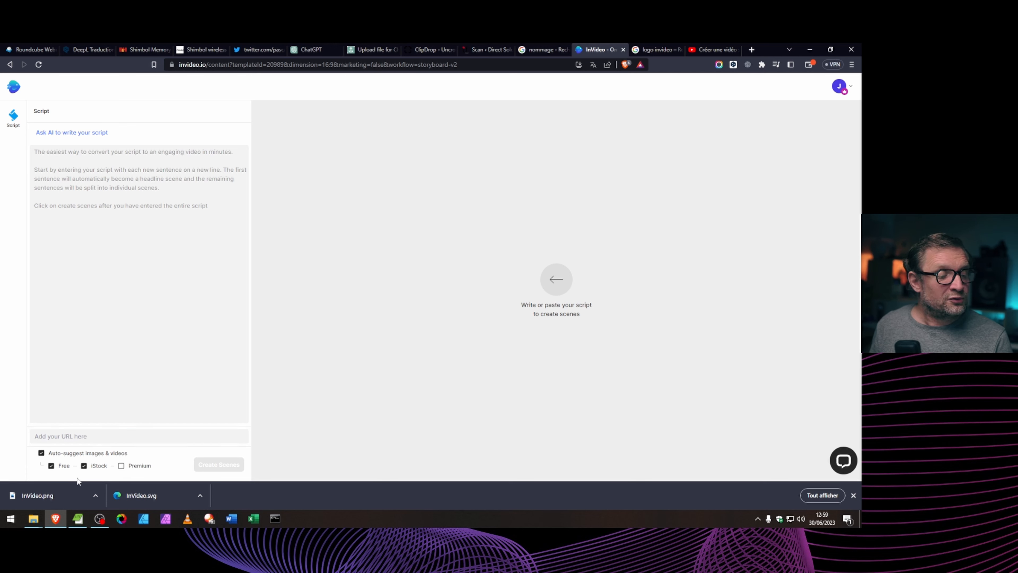
pyautogui.click(121, 466)
pyautogui.click(51, 465)
pyautogui.click(83, 467)
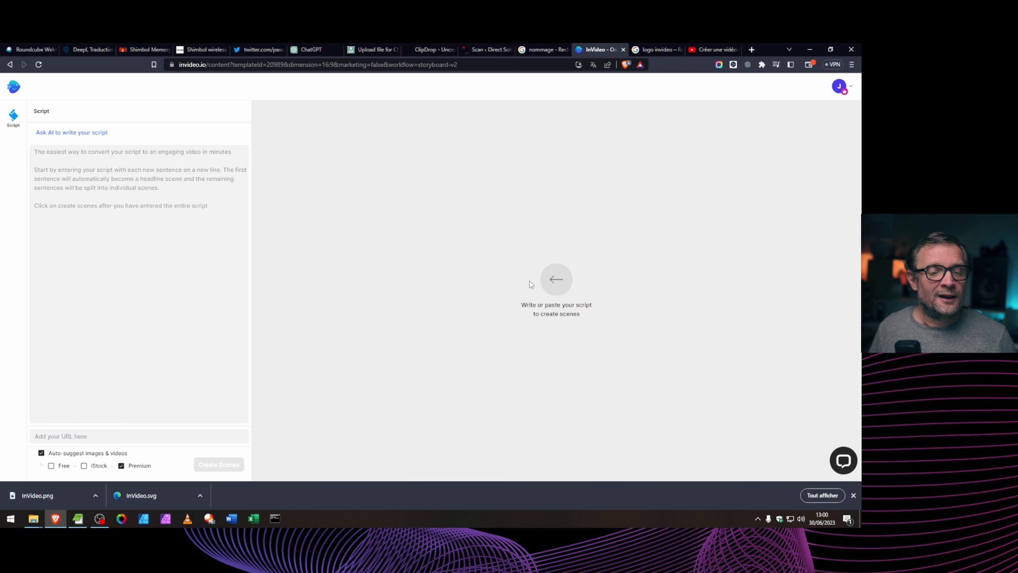
# Step: Paste the ten-step French script about making a YouTube video into the script field and create the scenes
pyautogui.click(152, 165)
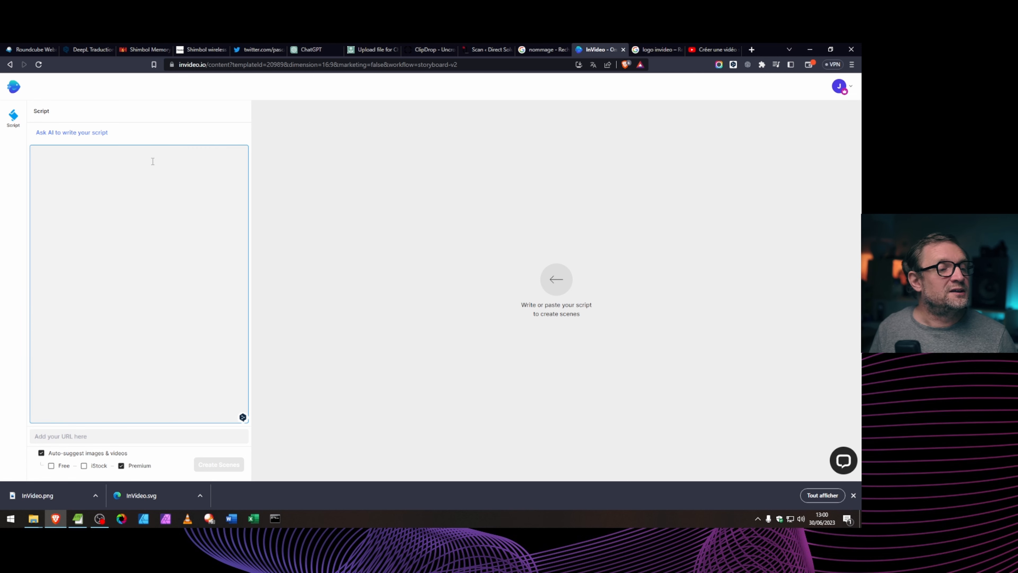
pyautogui.rightClick(152, 162)
pyautogui.click(180, 230)
pyautogui.scroll(1, 142, 292)
pyautogui.scroll(-1, 143, 293)
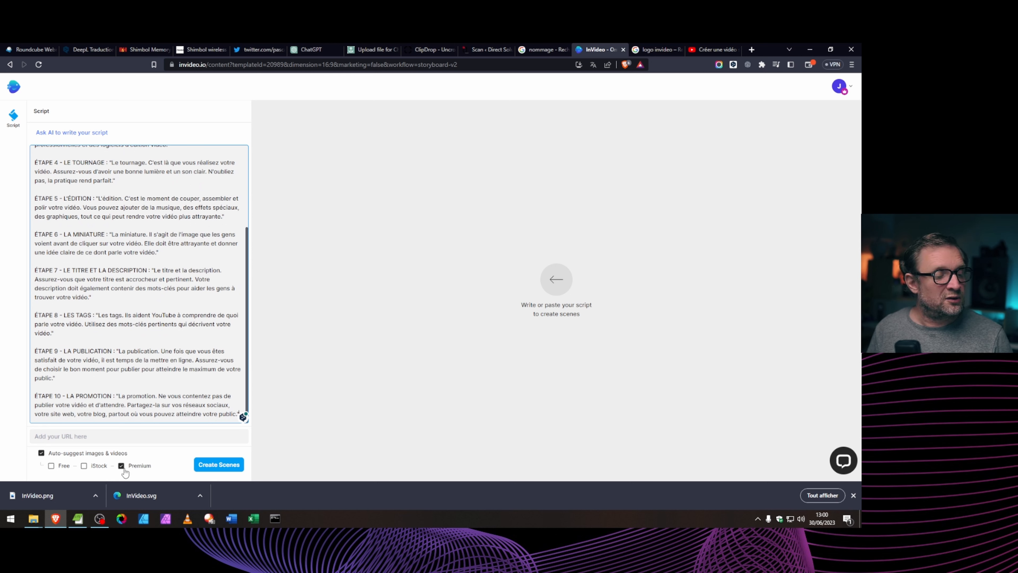
pyautogui.click(212, 466)
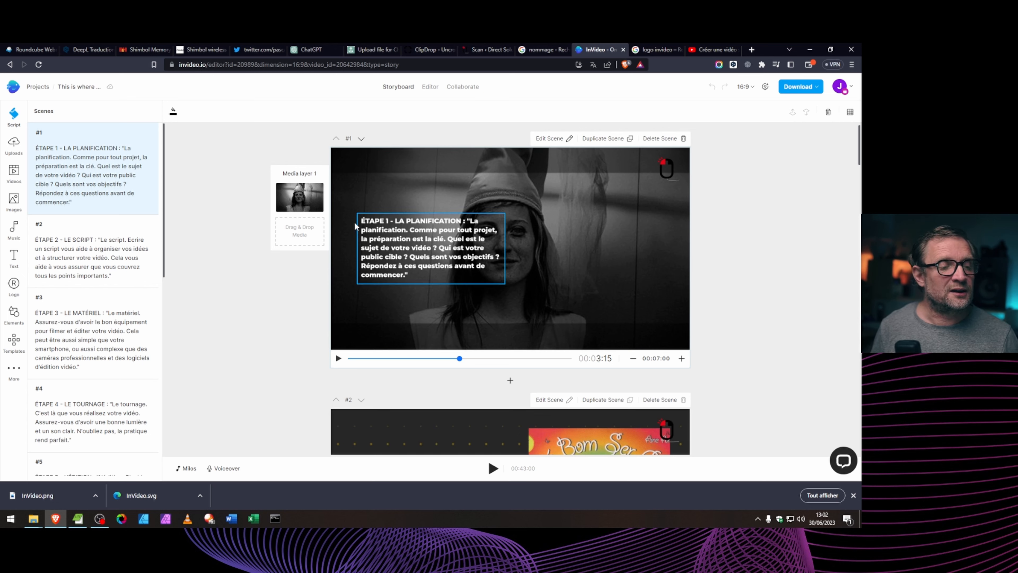
# Step: Review the generated storyboard scenes from scene 2 to scene 7, checking each one's text and media
pyautogui.click(87, 247)
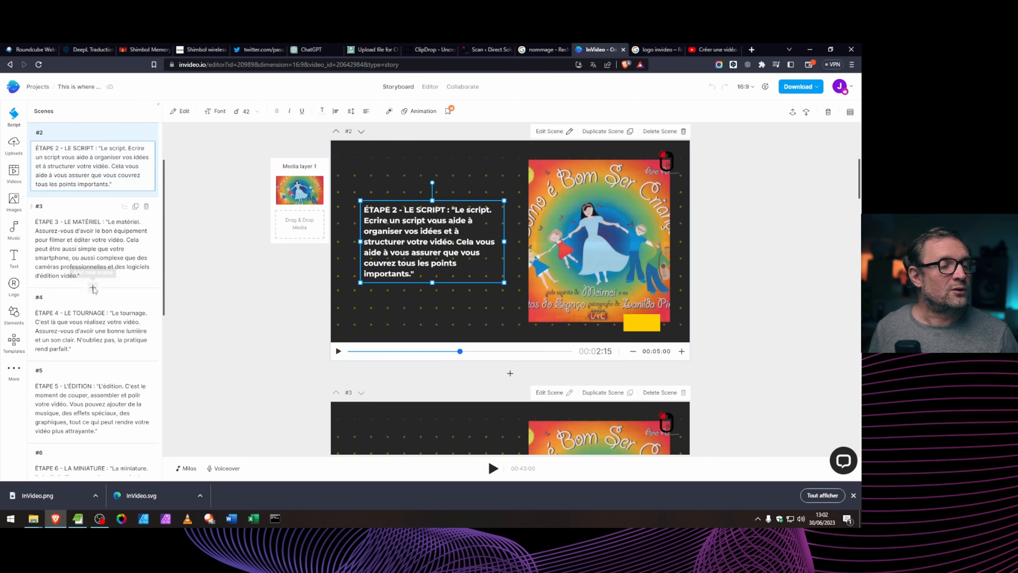
pyautogui.click(108, 255)
pyautogui.click(97, 269)
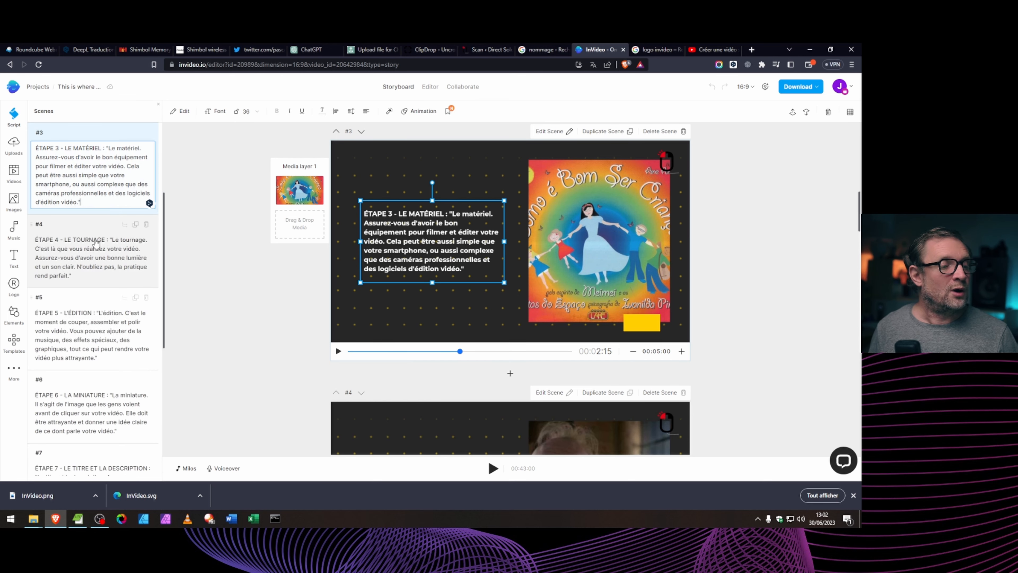
pyautogui.click(88, 254)
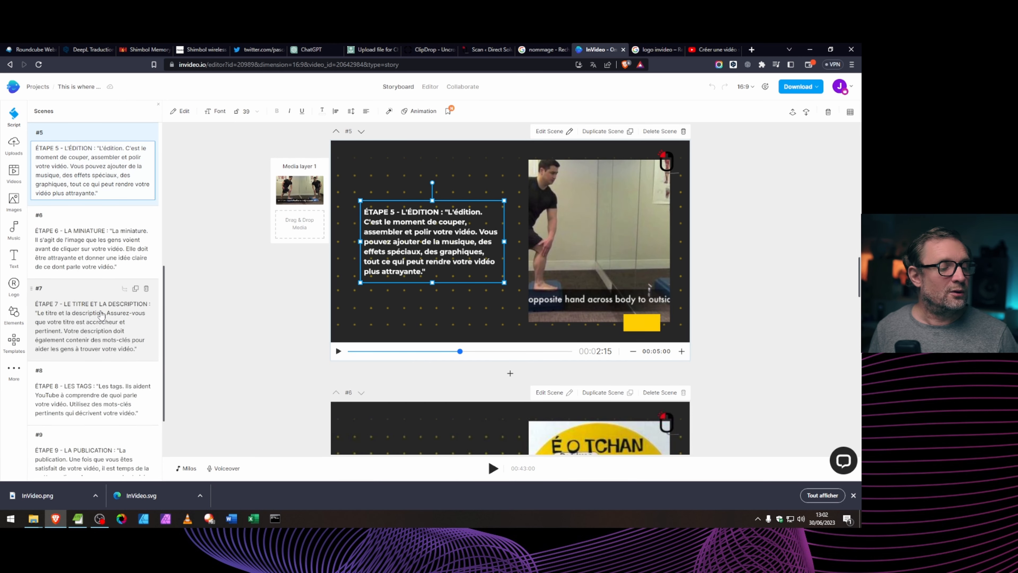
pyautogui.click(89, 333)
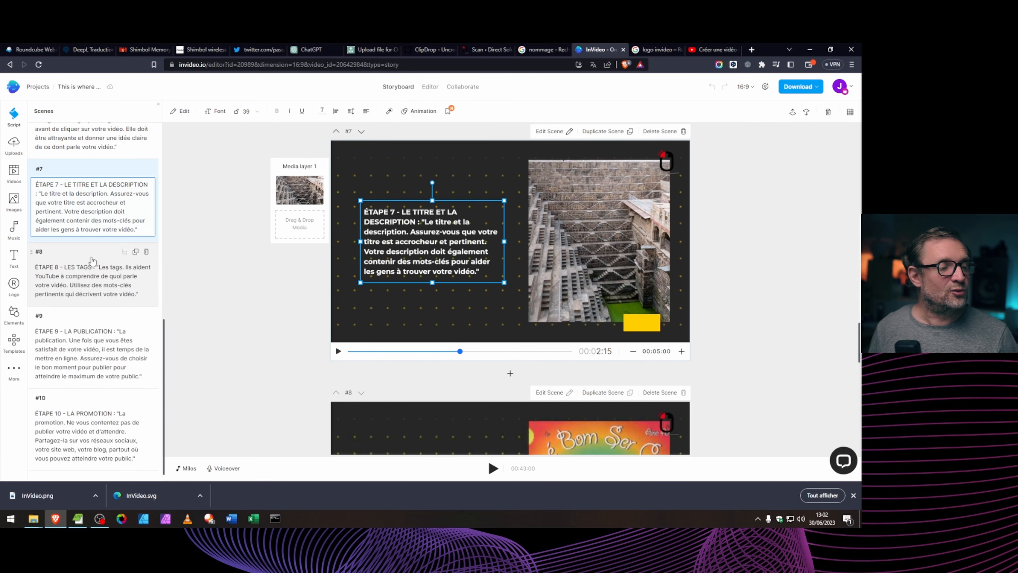
# Step: Lower the volume of the Milos background music to about -28.8 dB
pyautogui.click(187, 472)
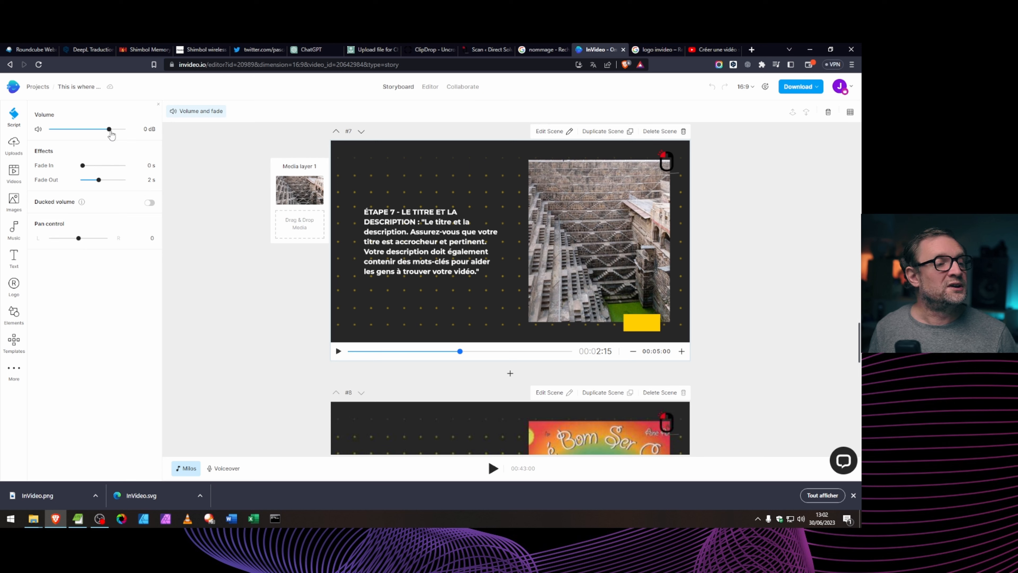
pyautogui.moveTo(111, 132); pyautogui.dragTo(99, 131)
pyautogui.moveTo(94, 136); pyautogui.dragTo(94, 135)
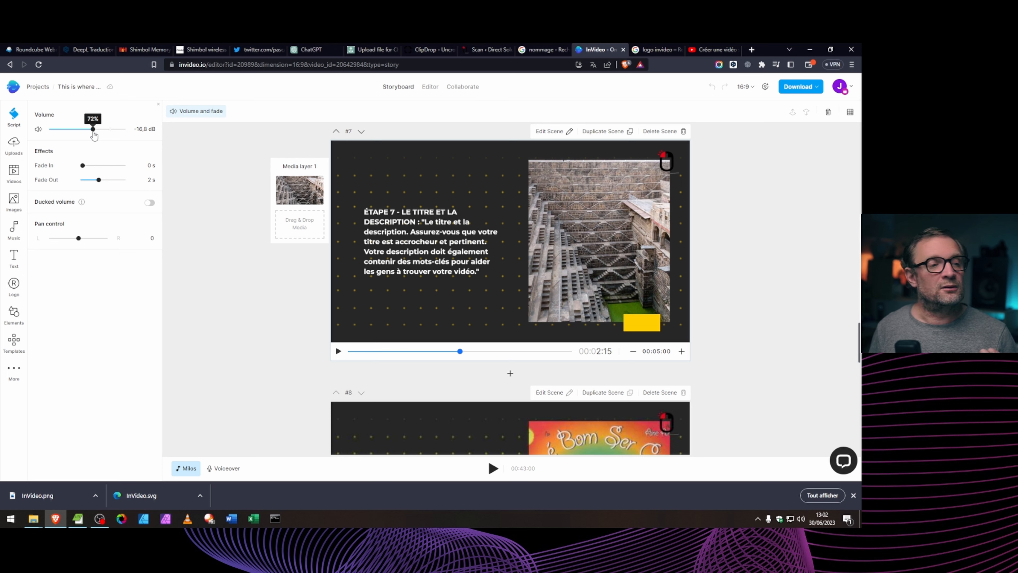
pyautogui.moveTo(93, 136); pyautogui.dragTo(82, 136)
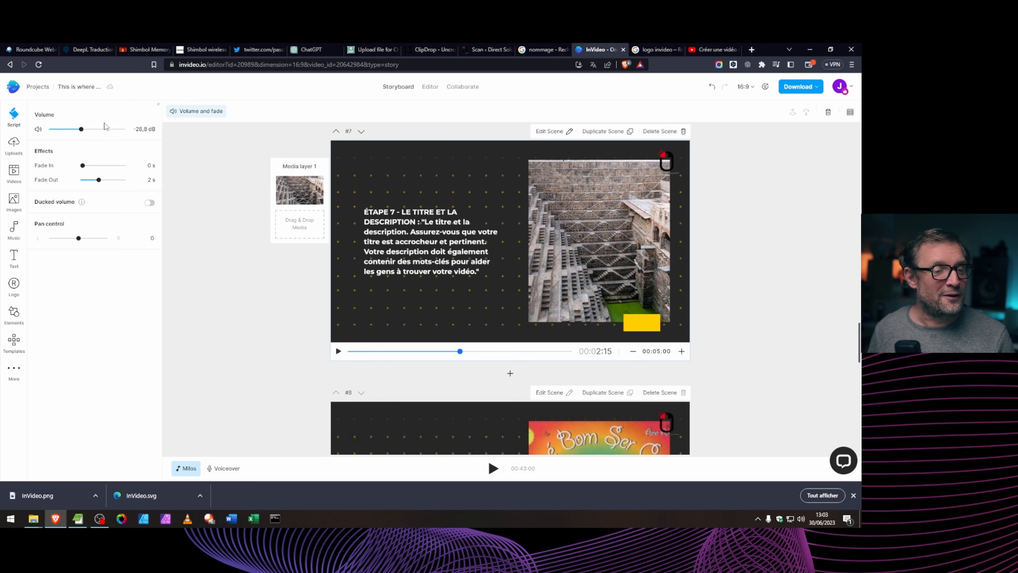
# Step: Select the ÉTAPE 1 planning text in scene 1 and start an automated text-to-speech voiceover for it
pyautogui.scroll(1, 494, 286)
pyautogui.scroll(2, 494, 286)
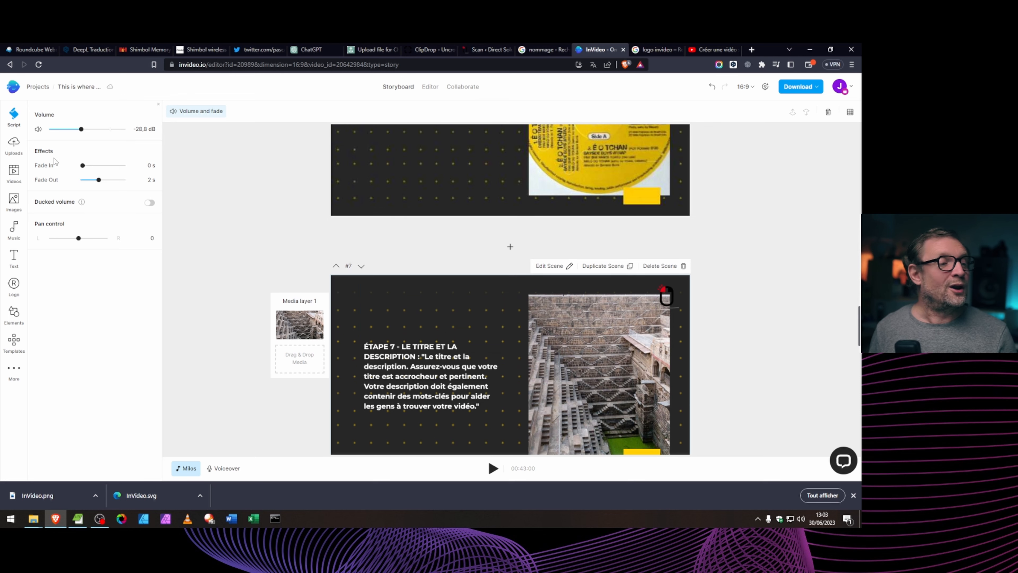
pyautogui.scroll(20, 441, 281)
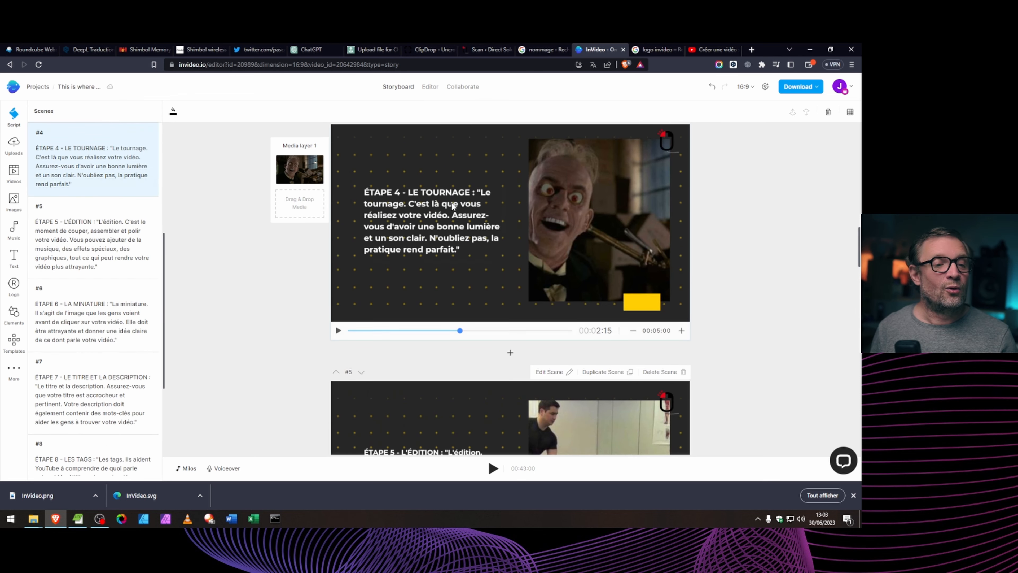
pyautogui.scroll(4, 444, 224)
pyautogui.click(379, 198)
pyautogui.click(75, 174)
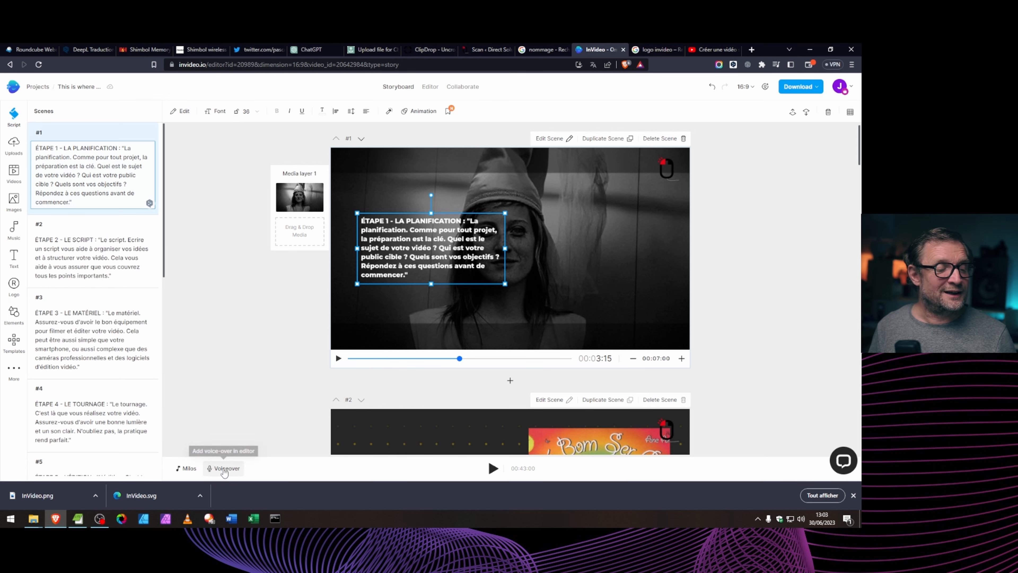
pyautogui.click(225, 470)
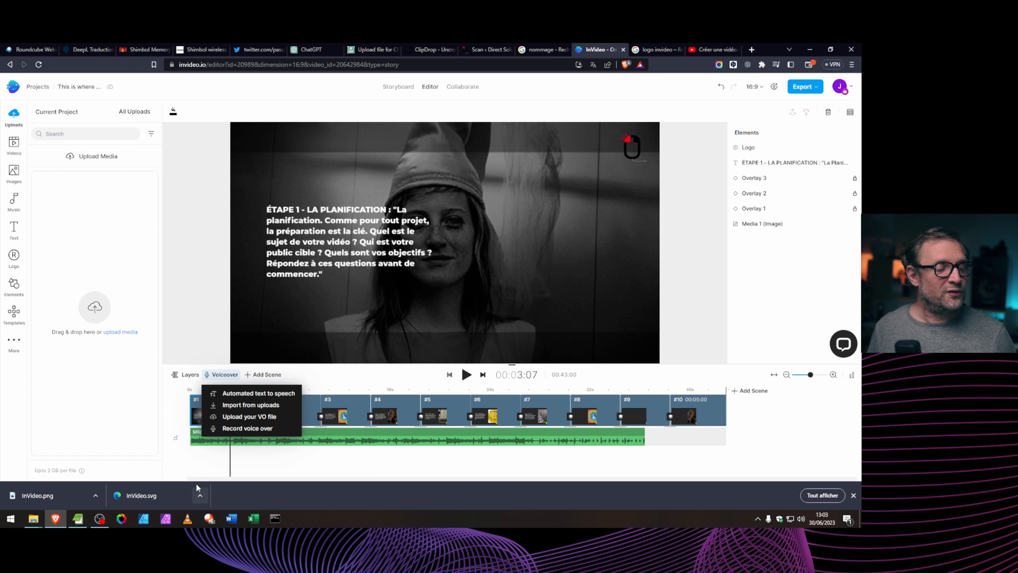
pyautogui.click(247, 395)
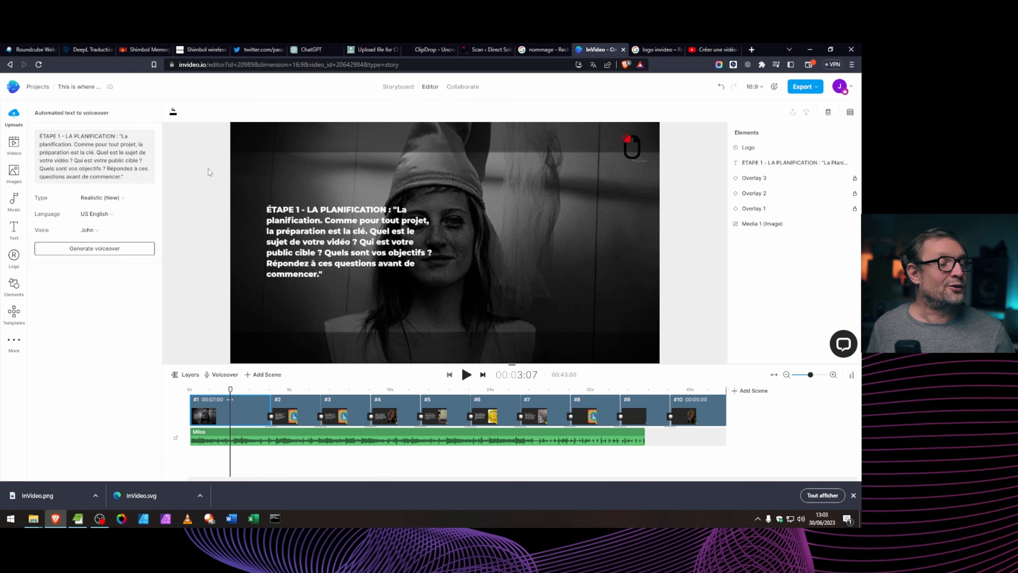
# Step: Generate the scene 1 voiceover with the Realistic (New) type, French language and the Lucie voice
pyautogui.click(140, 199)
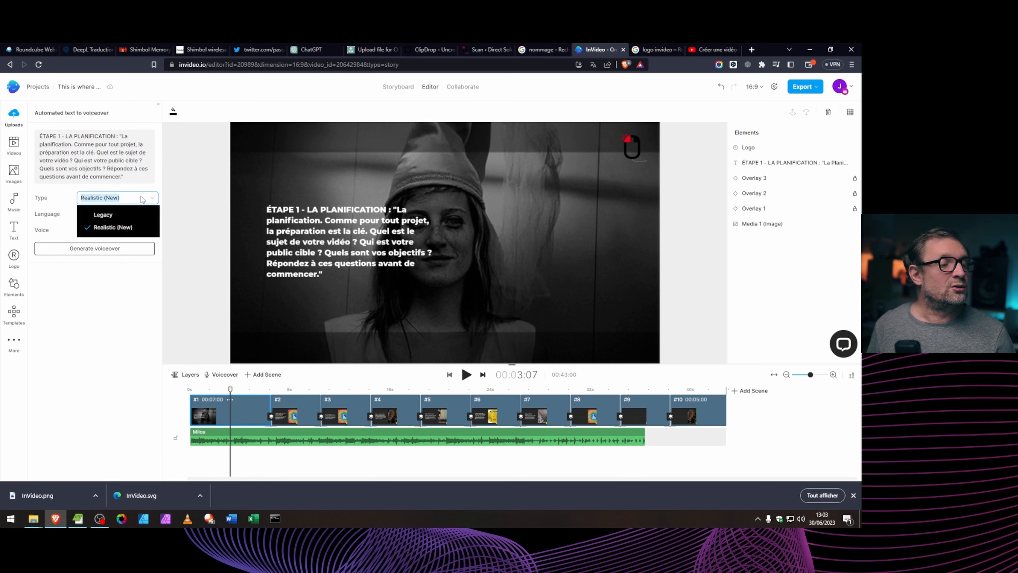
pyautogui.click(125, 232)
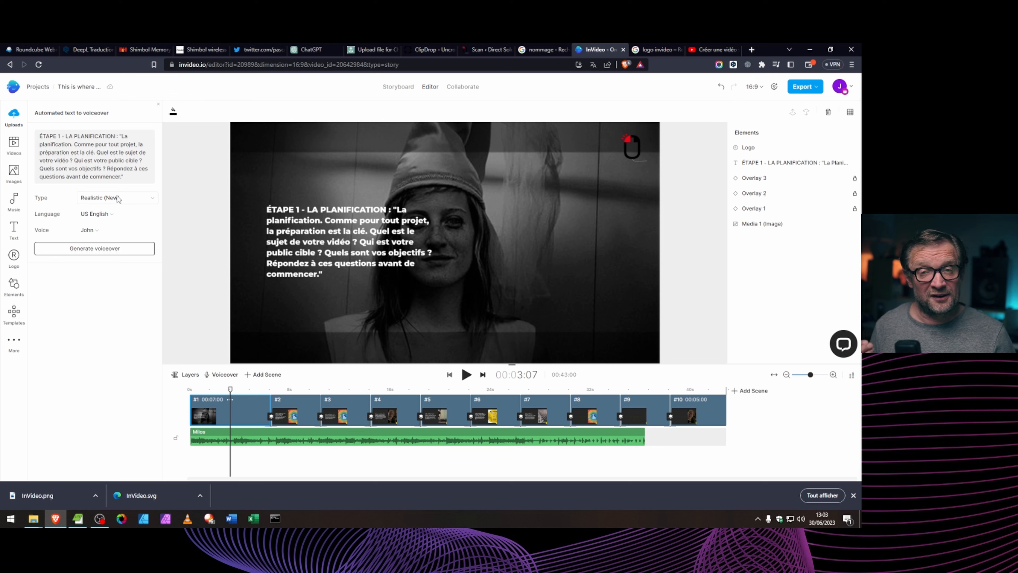
pyautogui.click(110, 214)
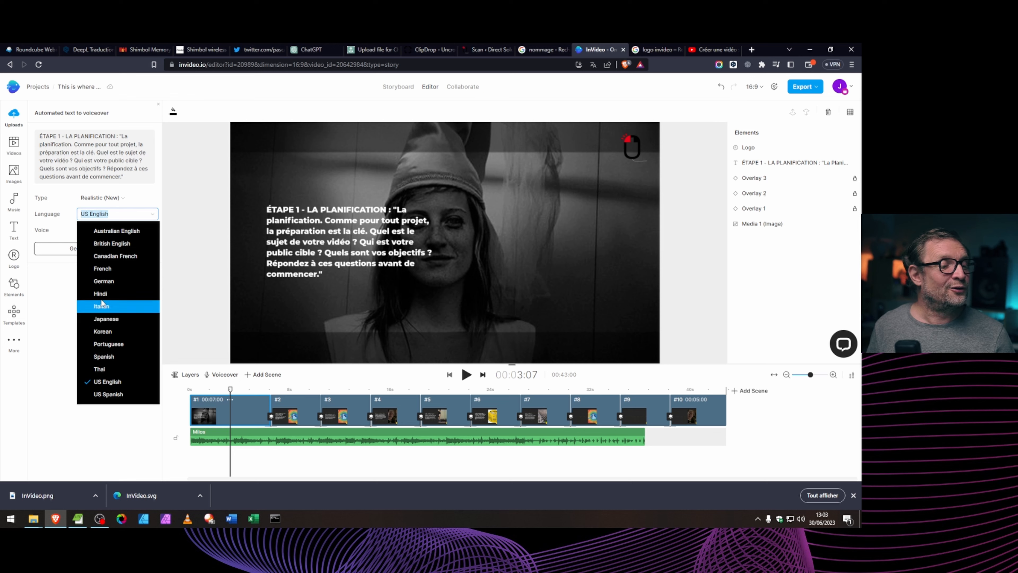
pyautogui.click(101, 268)
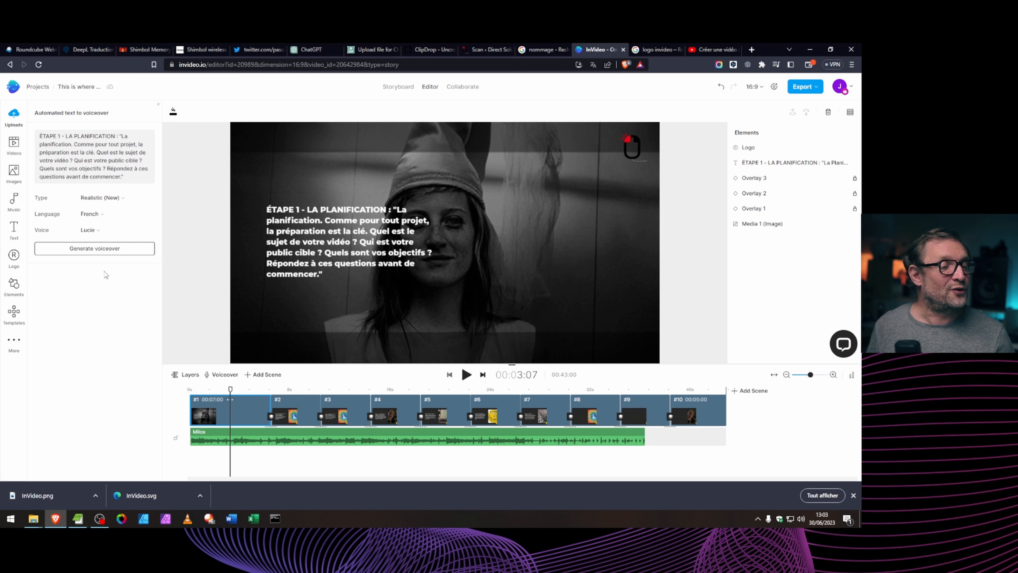
pyautogui.click(99, 233)
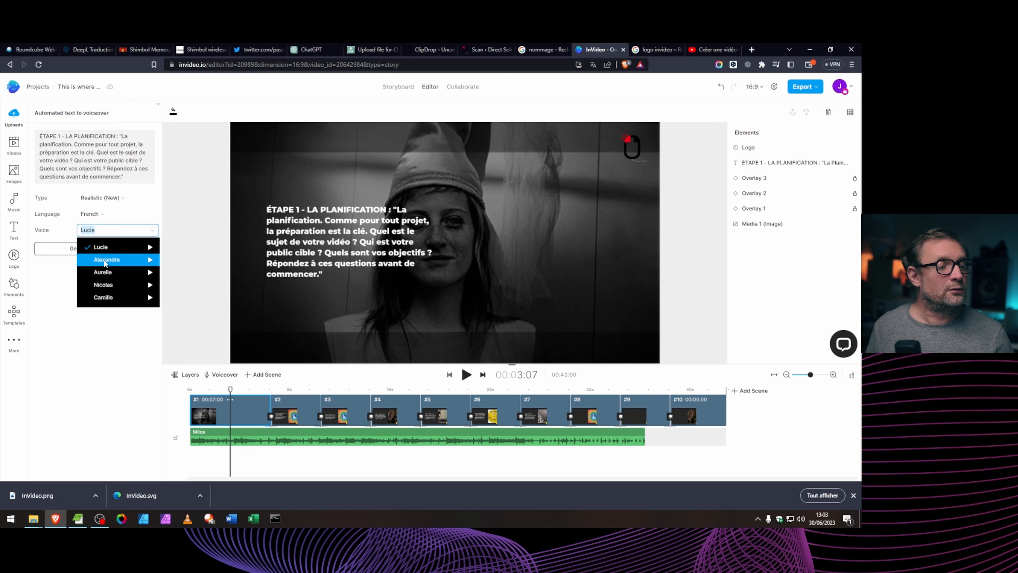
pyautogui.click(119, 248)
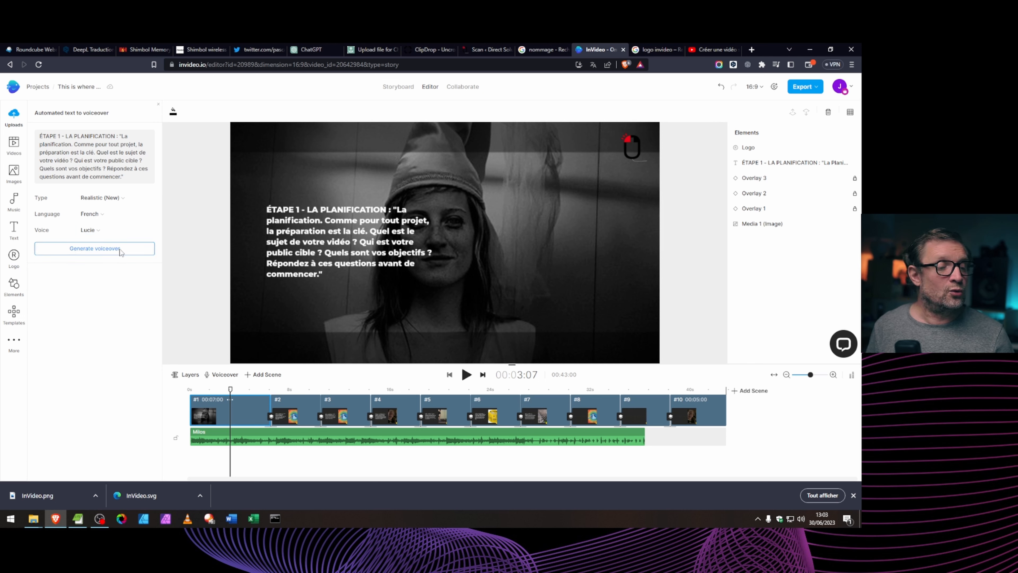
pyautogui.click(91, 253)
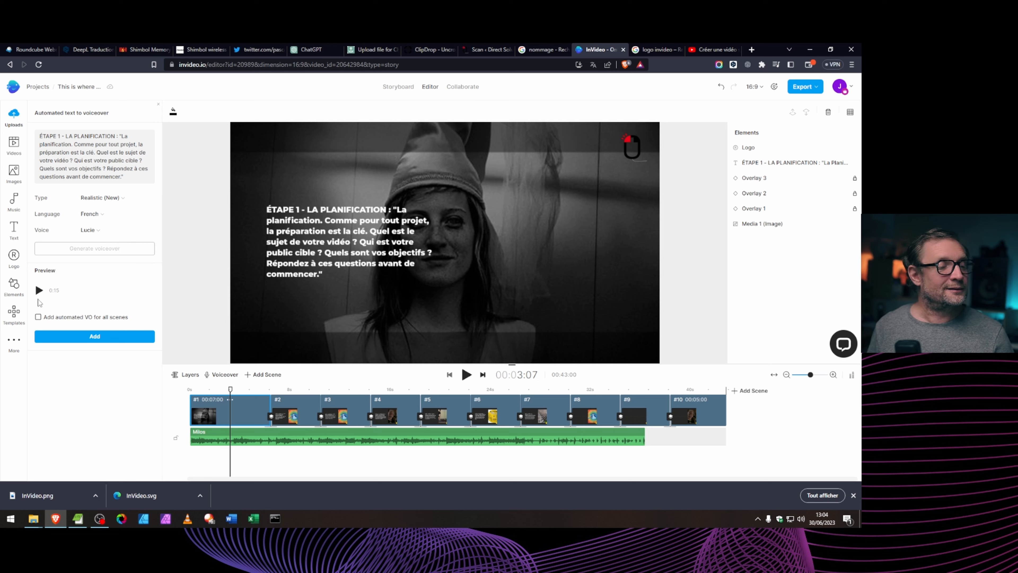
# Step: Preview the generated voiceover and add the automated voiceover to all scenes
pyautogui.click(39, 290)
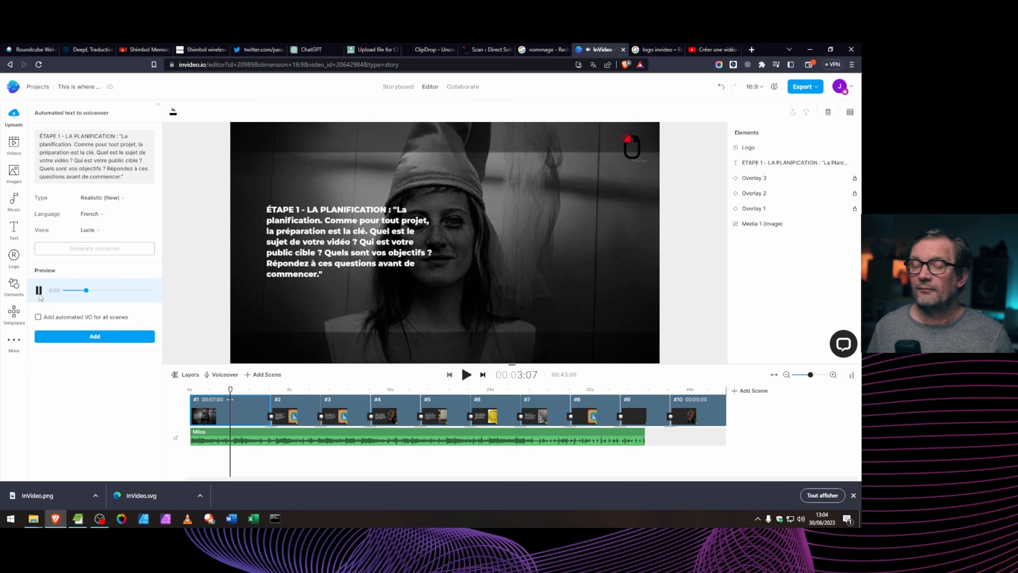
pyautogui.click(39, 292)
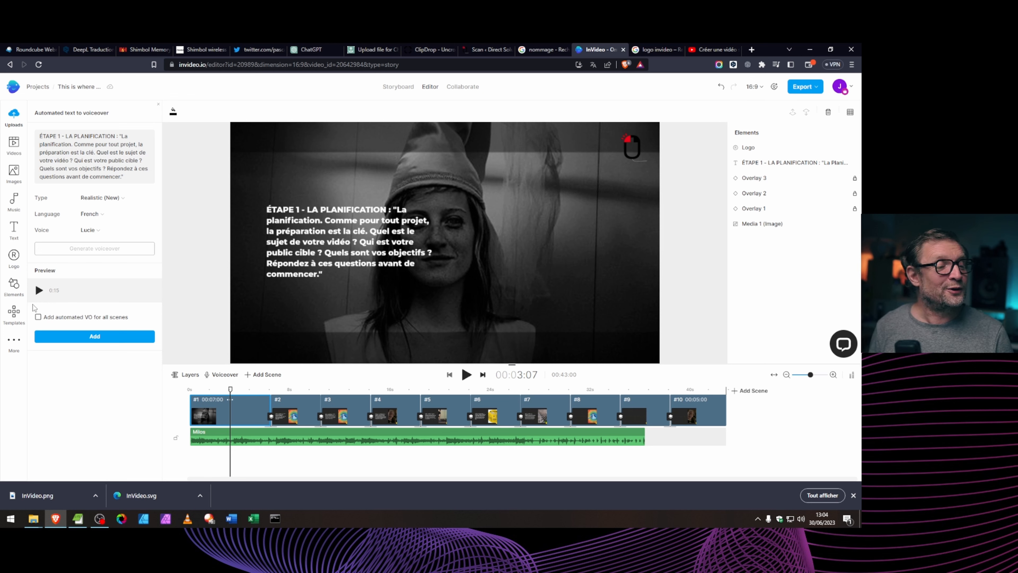
pyautogui.click(38, 317)
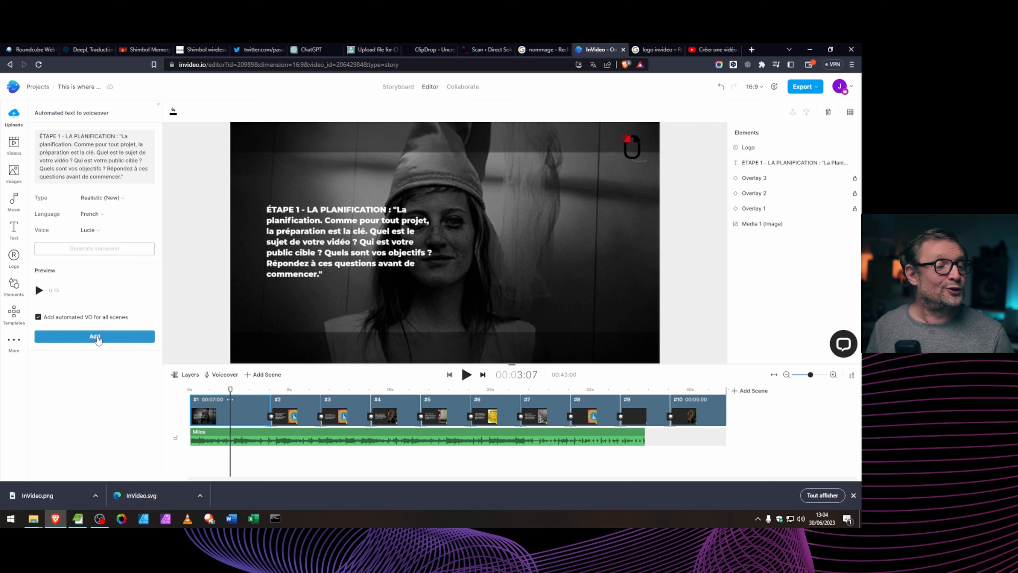
pyautogui.click(98, 339)
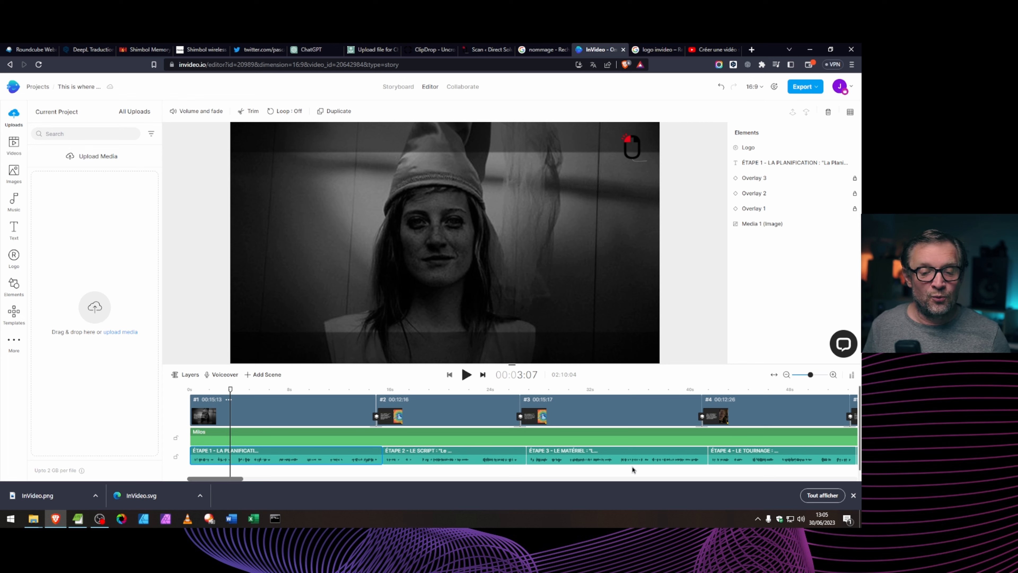
# Step: Play the video from the beginning into scene 2 to check the voiceover against the music and scene text
pyautogui.moveTo(234, 480); pyautogui.dragTo(191, 478)
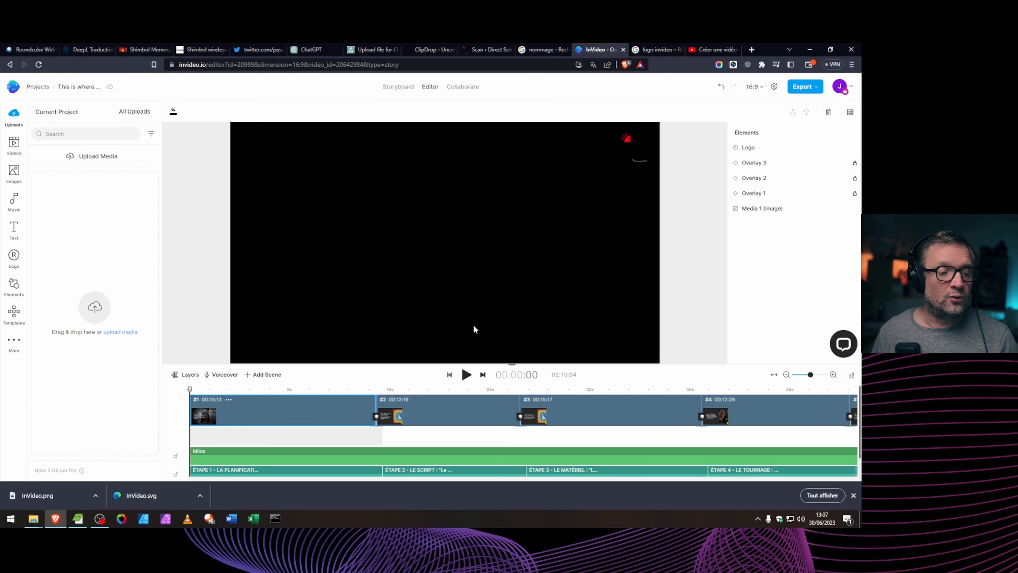
pyautogui.click(466, 375)
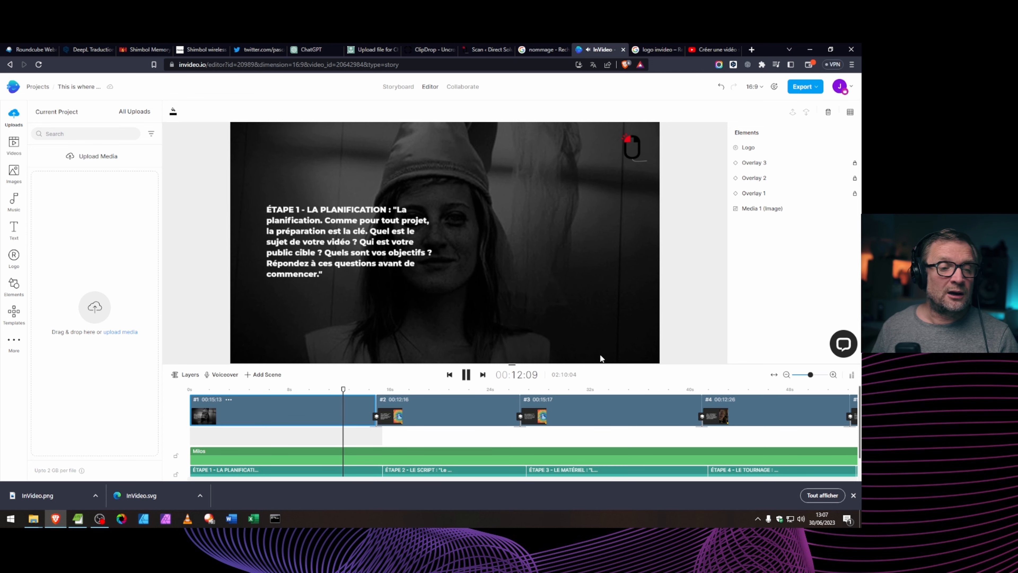
pyautogui.press('space')
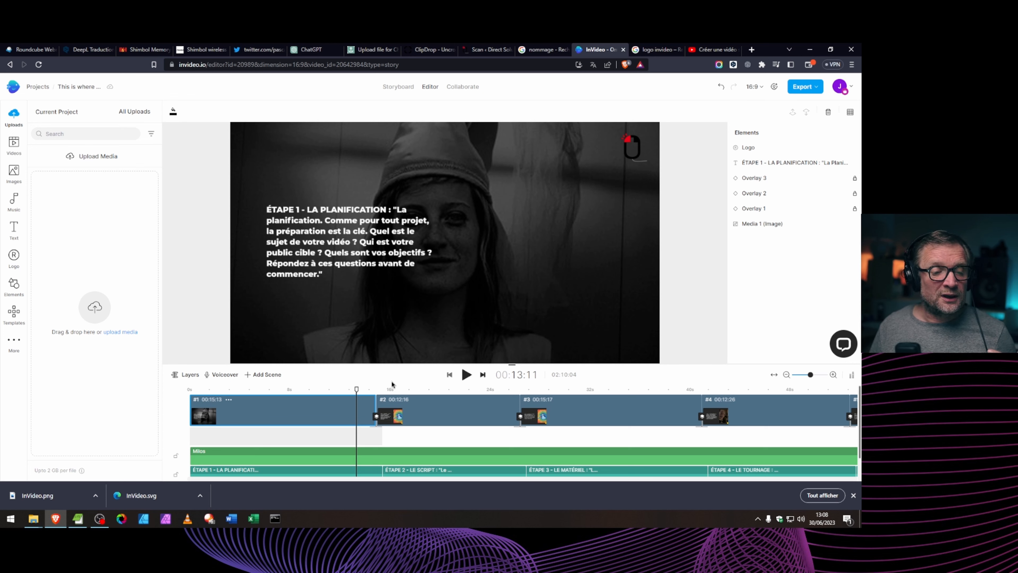
pyautogui.click(466, 375)
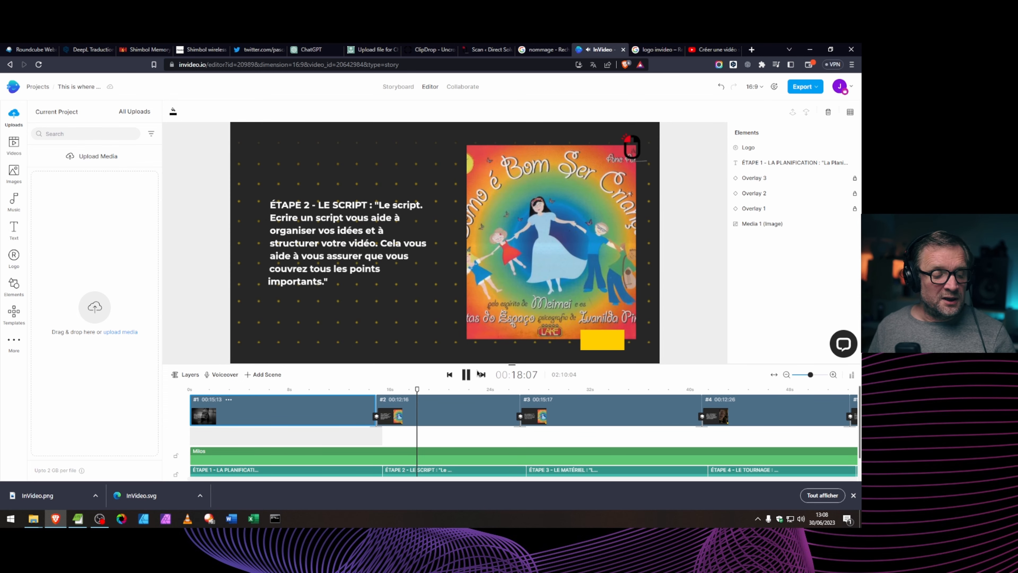
pyautogui.click(466, 375)
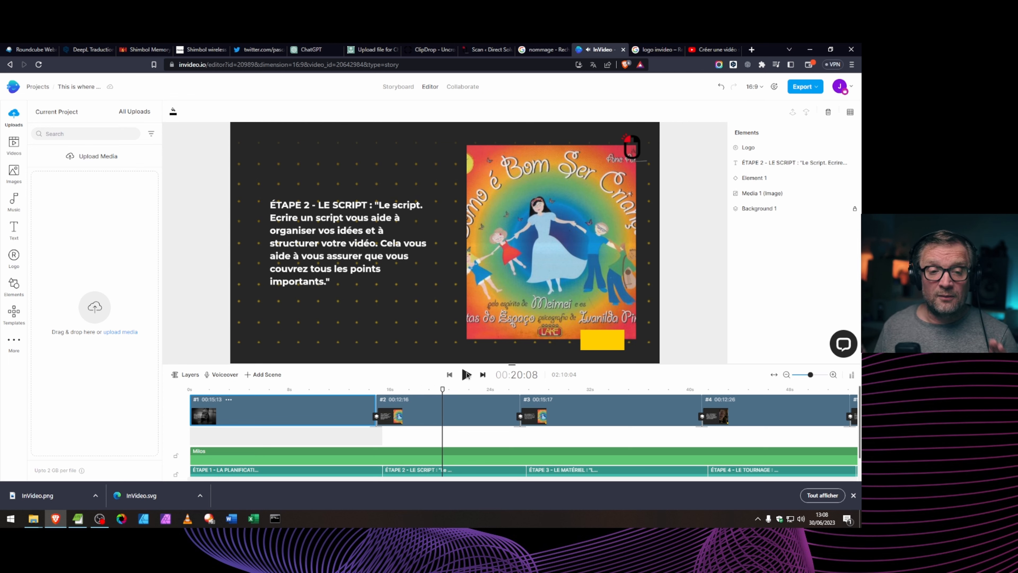
# Step: Replace scene 2's image with the close-up of a fountain pen on handwriting, found by searching images for "script"
pyautogui.click(564, 221)
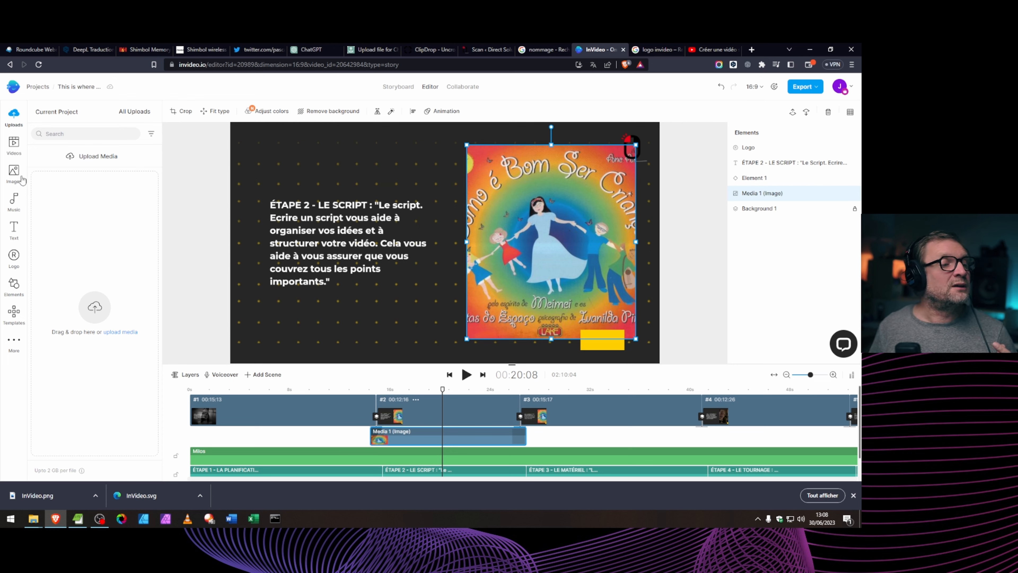
pyautogui.click(15, 173)
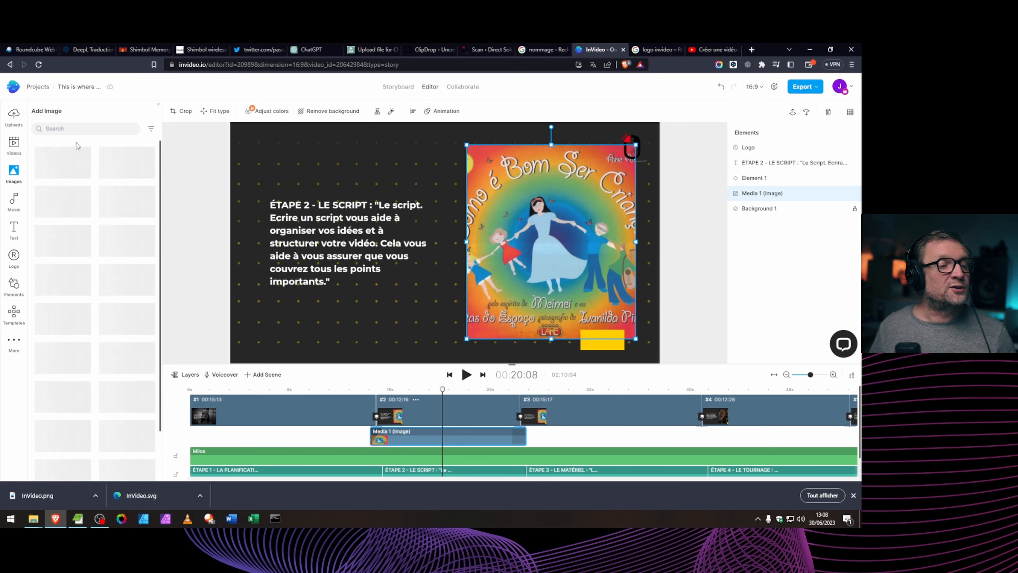
pyautogui.click(88, 128)
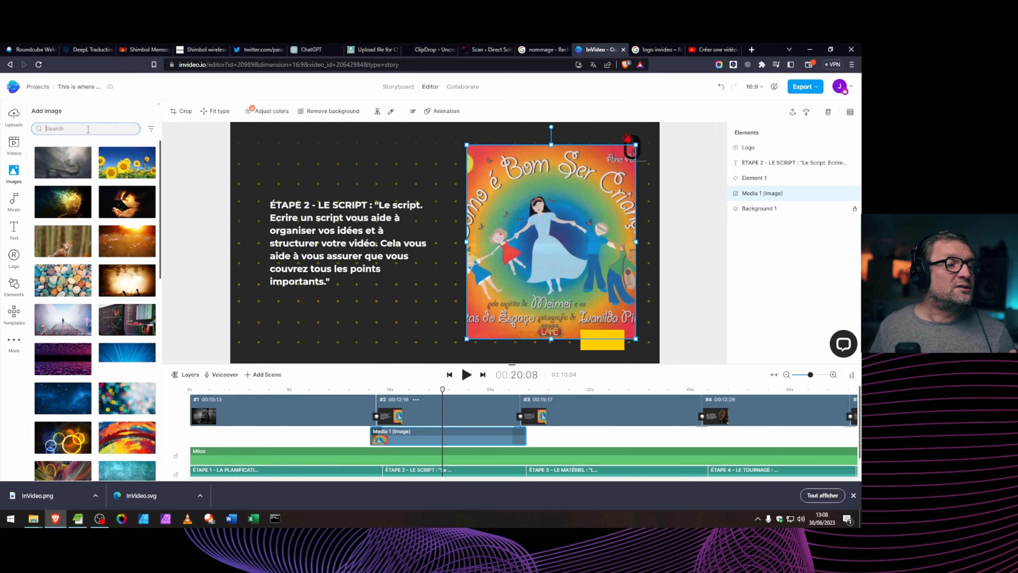
pyautogui.write('script')
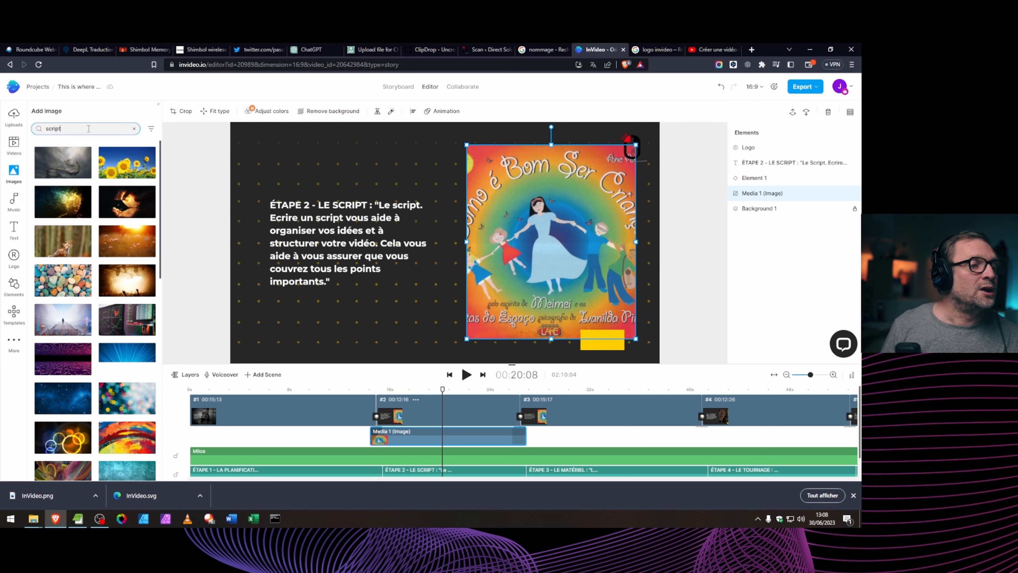
pyautogui.press('Return')
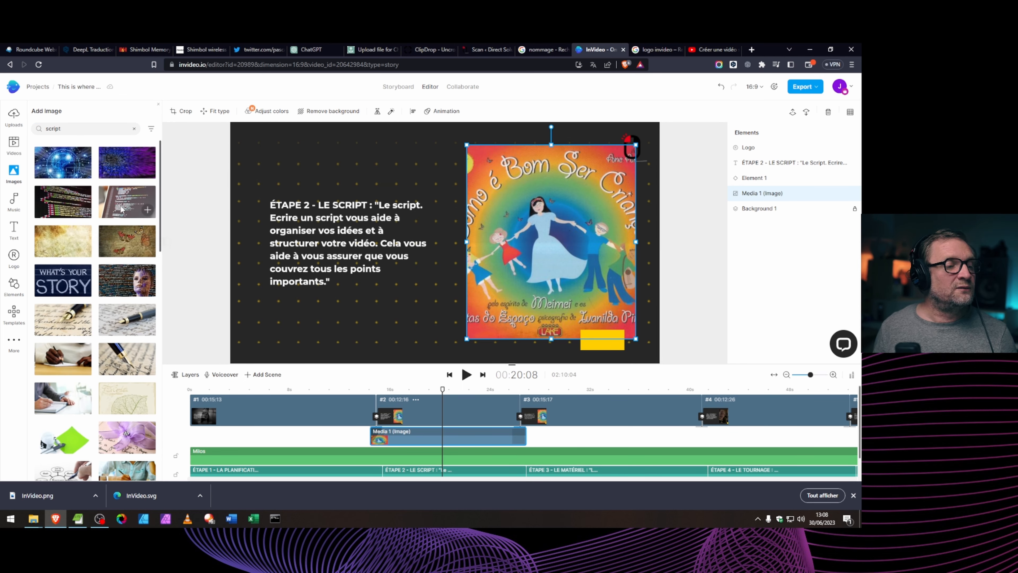
pyautogui.moveTo(66, 318); pyautogui.dragTo(531, 209)
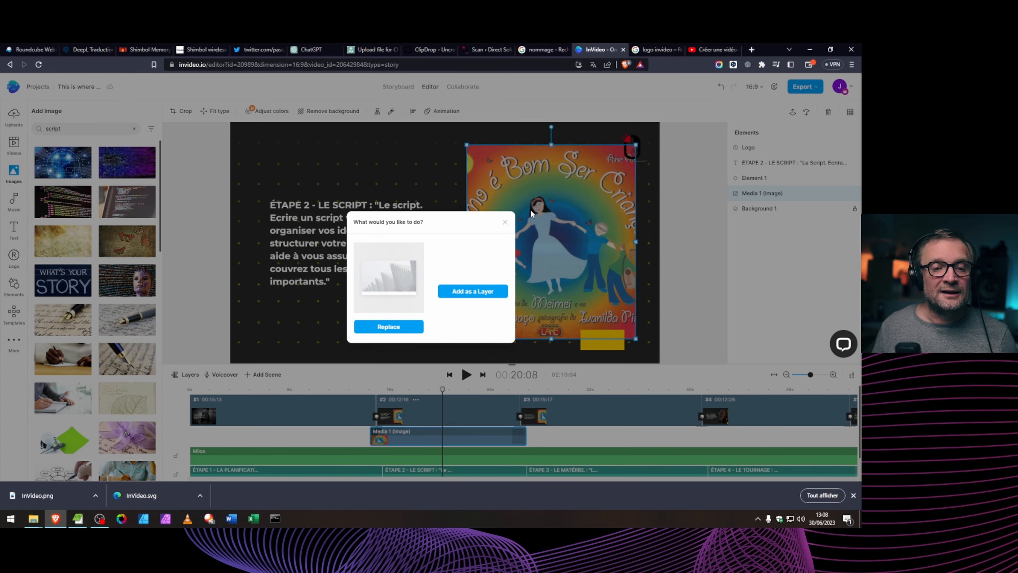
pyautogui.click(384, 326)
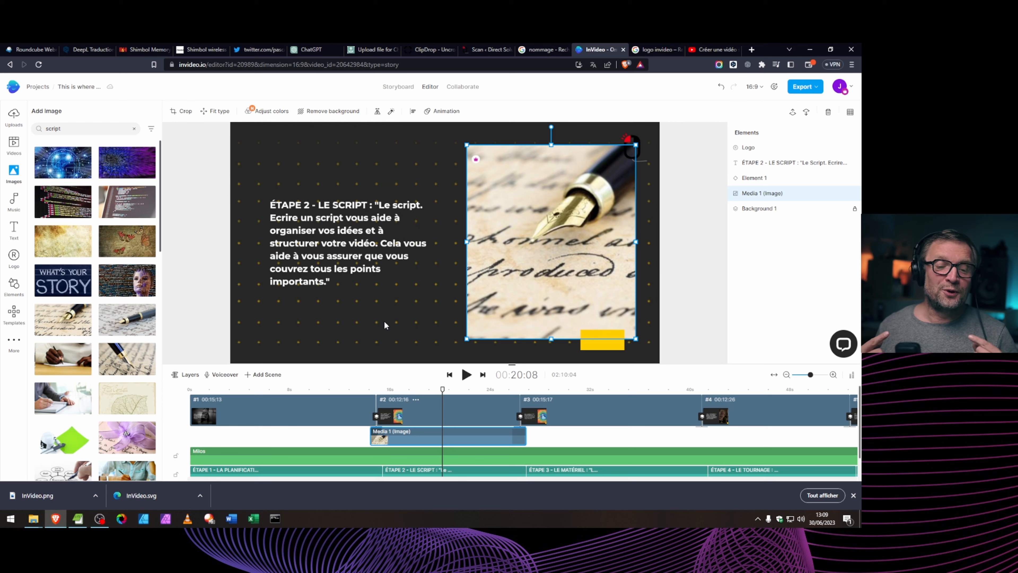
# Step: Check the timeline through scene 4 and export the video in 1080p Full HD quality
pyautogui.moveTo(443, 389); pyautogui.dragTo(828, 395)
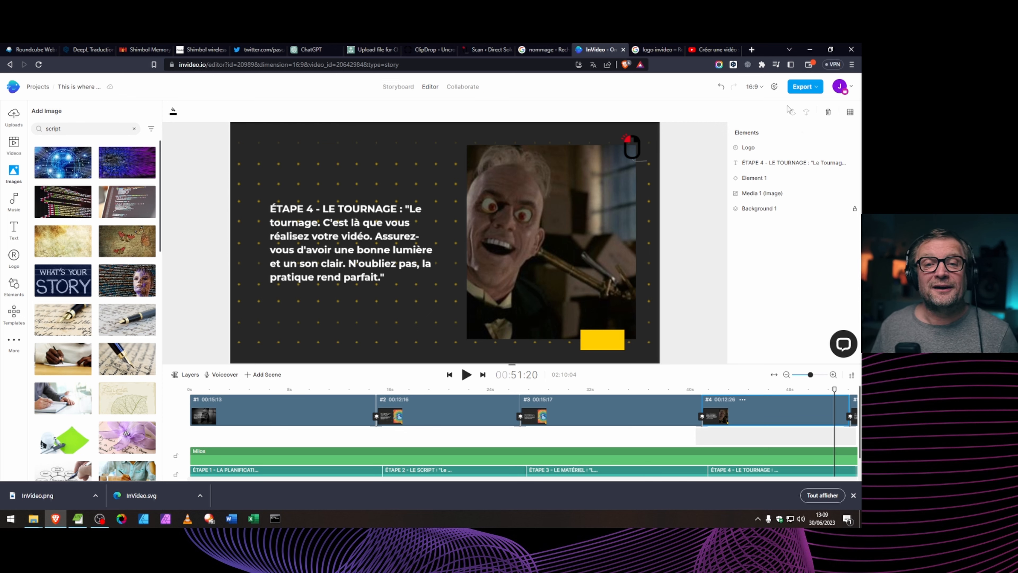
pyautogui.click(806, 86)
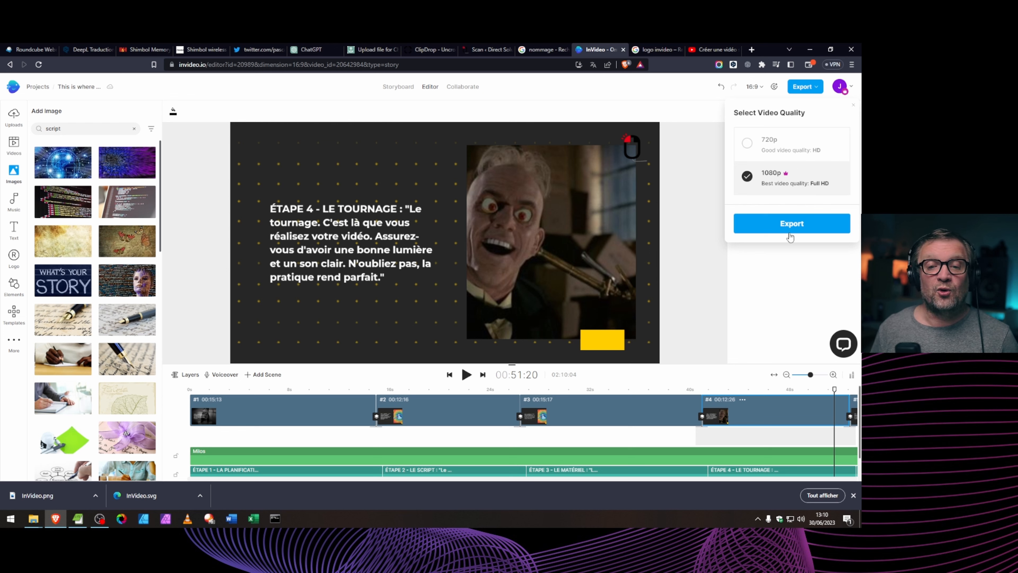
pyautogui.click(799, 225)
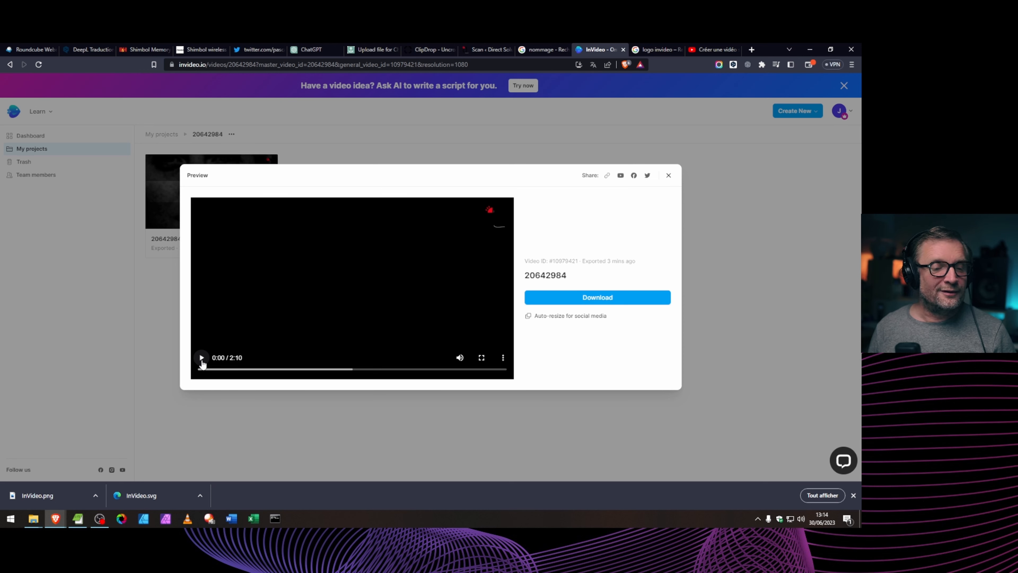
# Step: Play the exported video in full screen to review the result
pyautogui.click(201, 358)
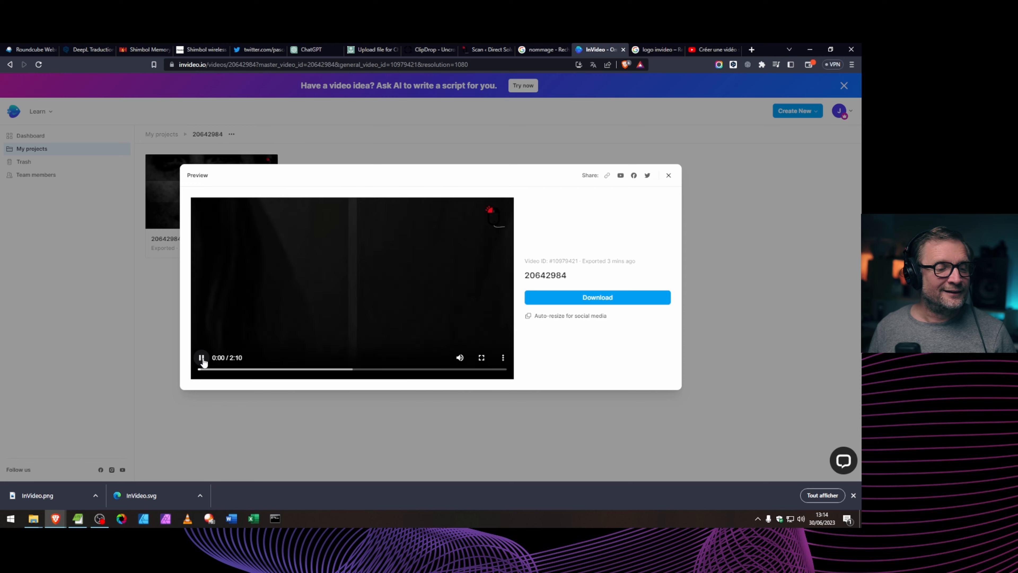
pyautogui.click(482, 357)
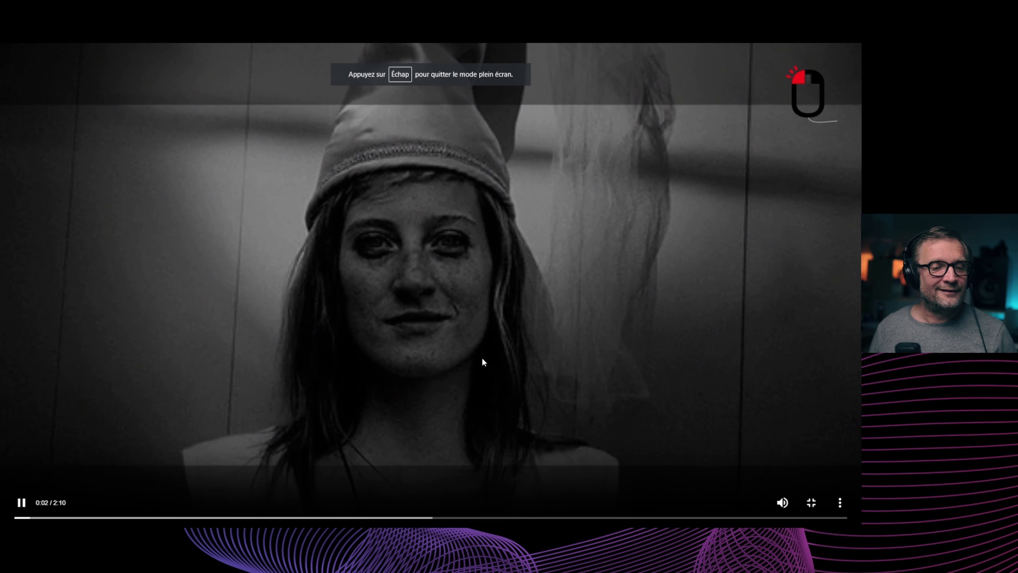